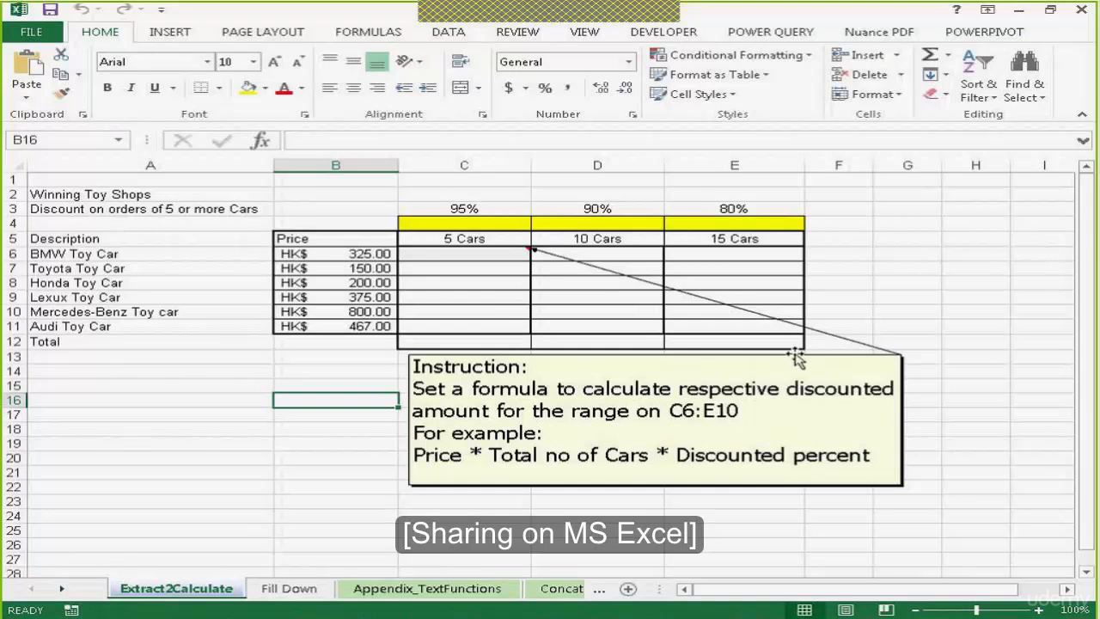
# Step: Move the instruction comment down clear of the table and zoom the sheet to 130%
pyautogui.moveTo(796, 357); pyautogui.dragTo(827, 384)
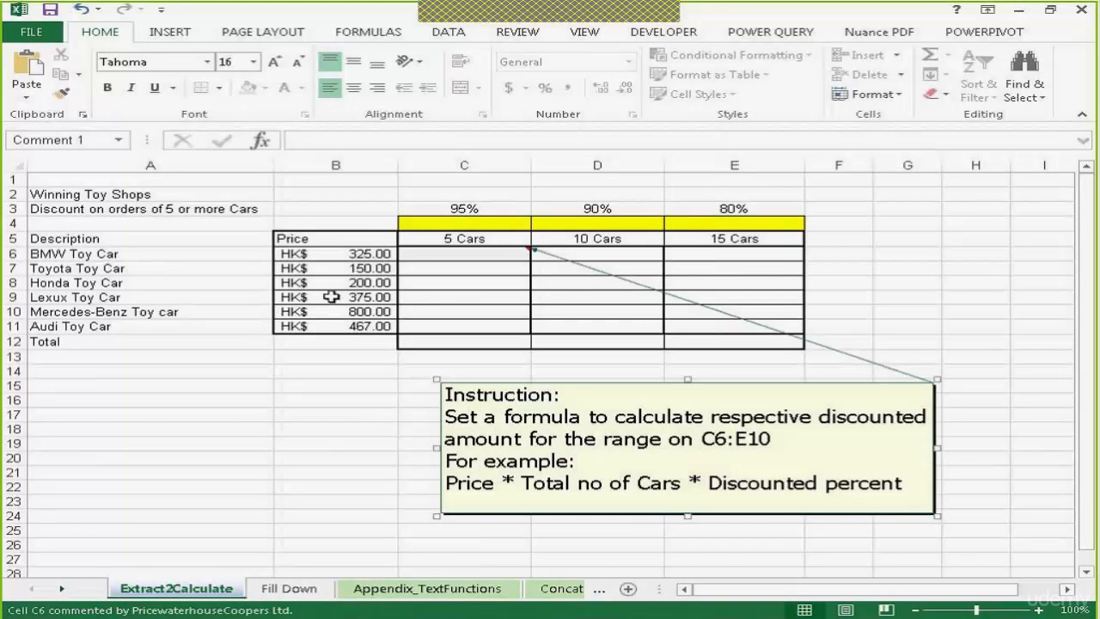
pyautogui.click(456, 252)
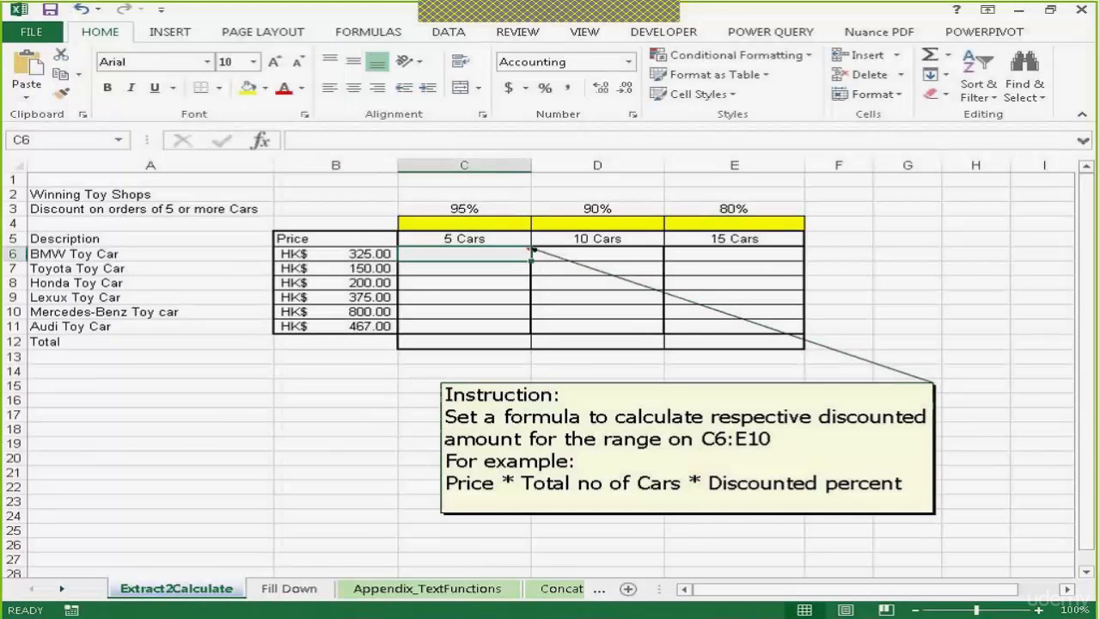
pyautogui.click(981, 610)
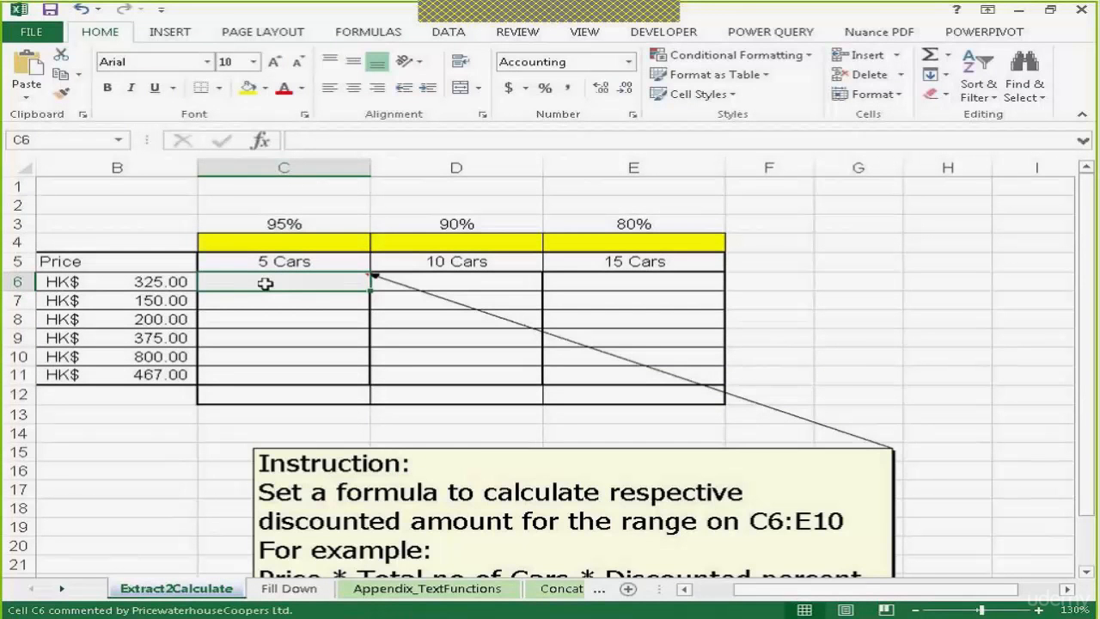
# Step: Try to calculate the BMW 5-car discounted amount in C6 with =B6*C5*C3, and check which cells the formula references
pyautogui.write('=')
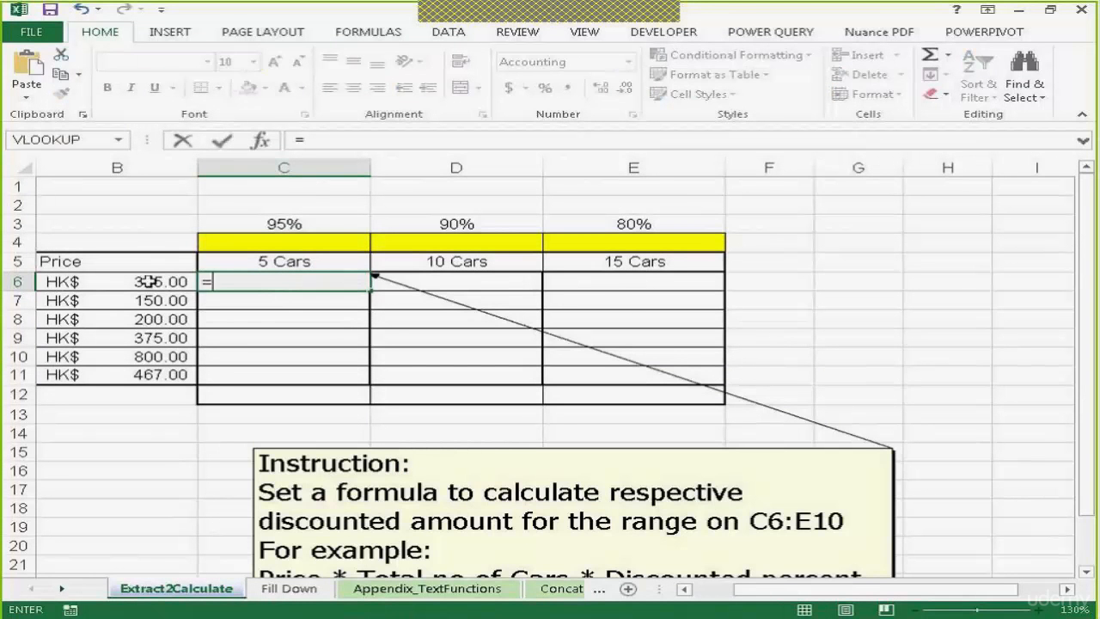
pyautogui.click(153, 283)
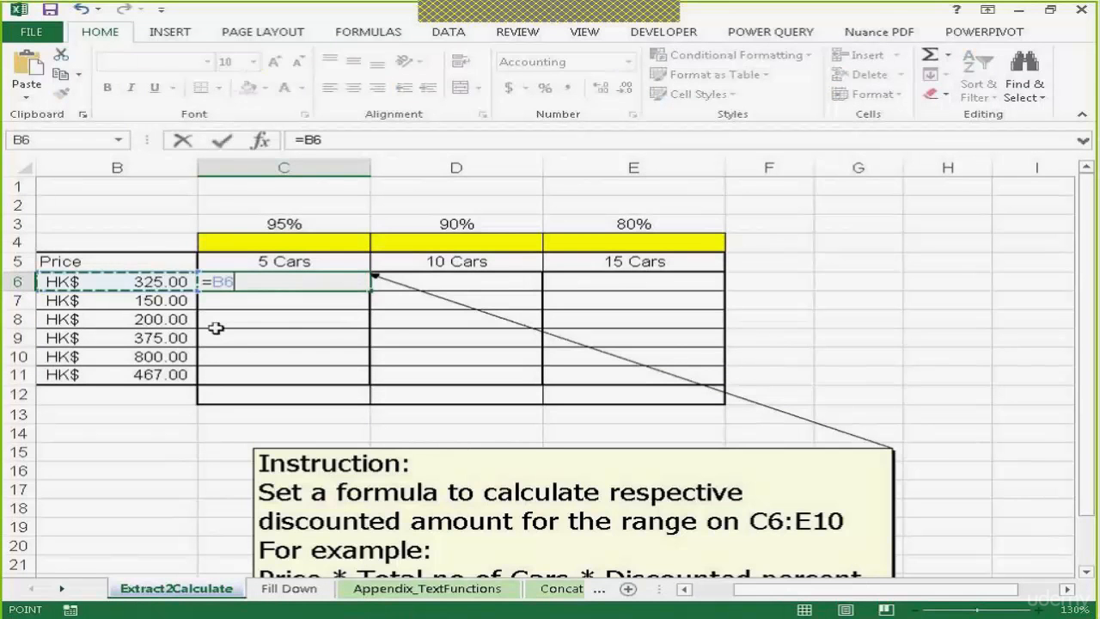
pyautogui.write('*')
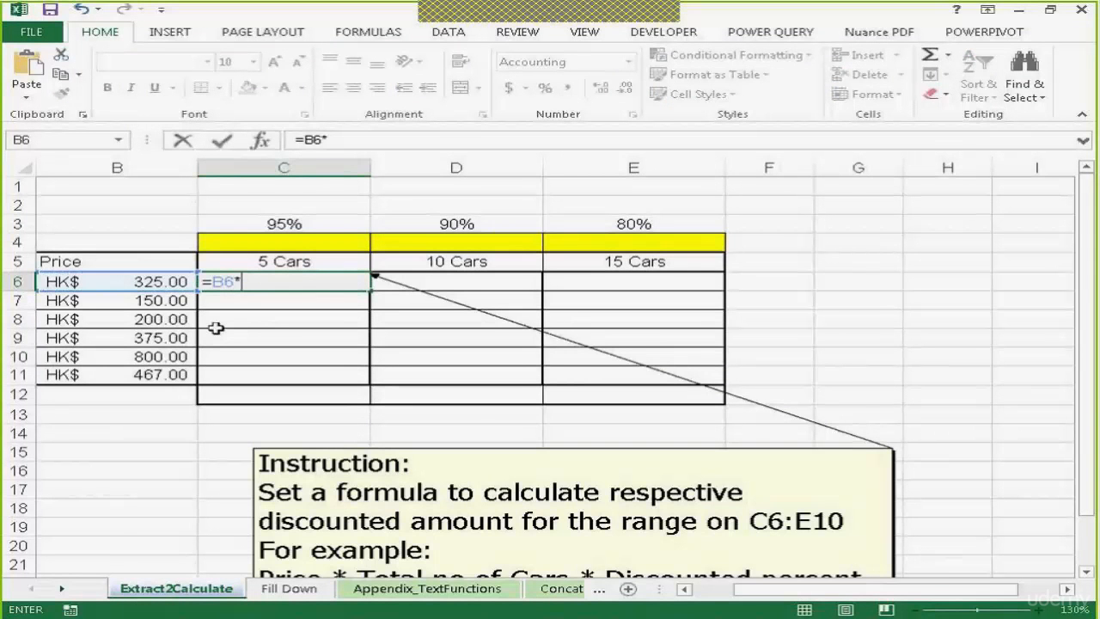
pyautogui.click(273, 267)
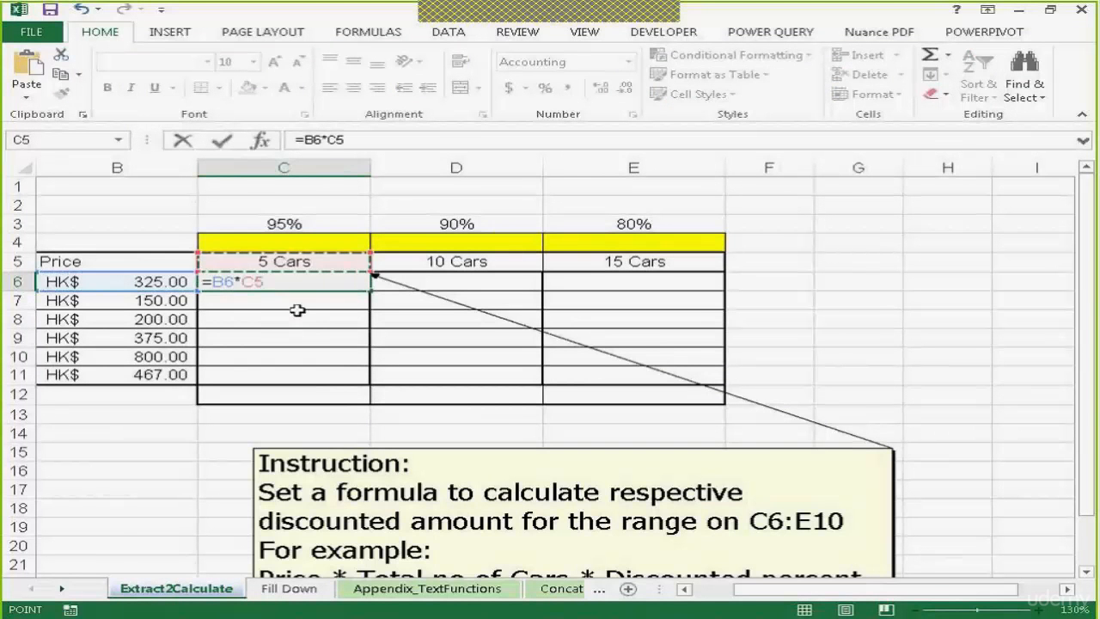
pyautogui.write('*')
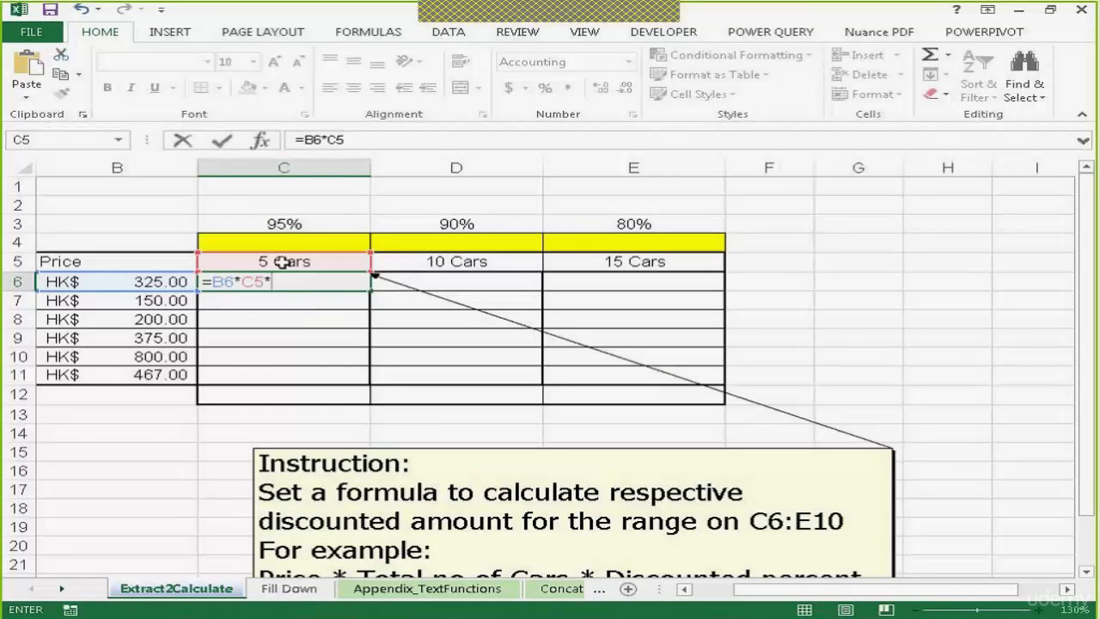
pyautogui.click(277, 228)
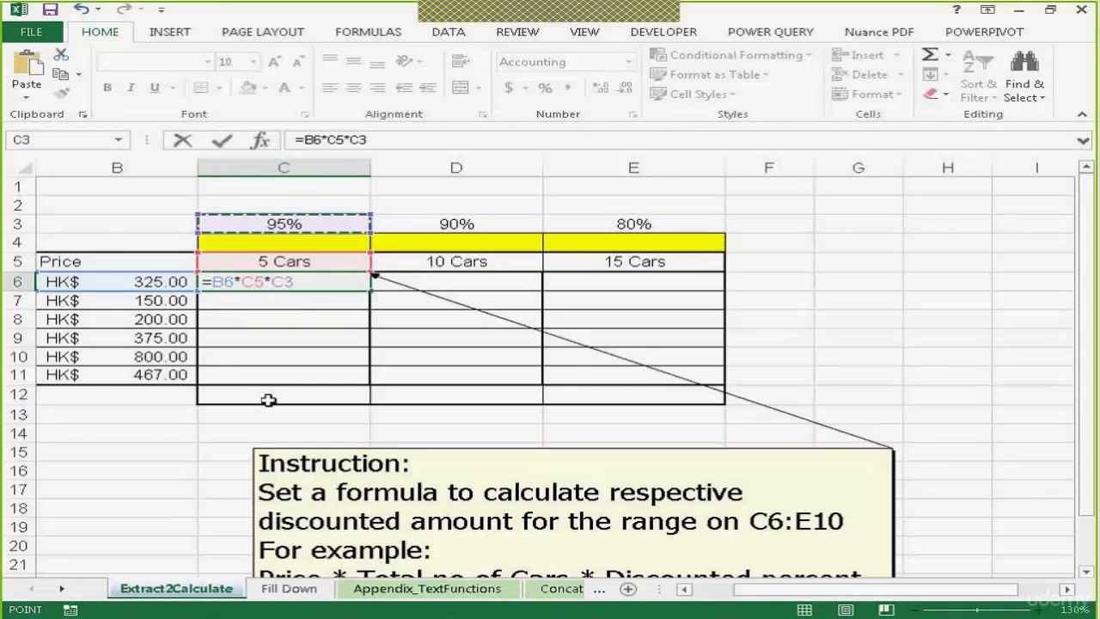
pyautogui.press('Return')
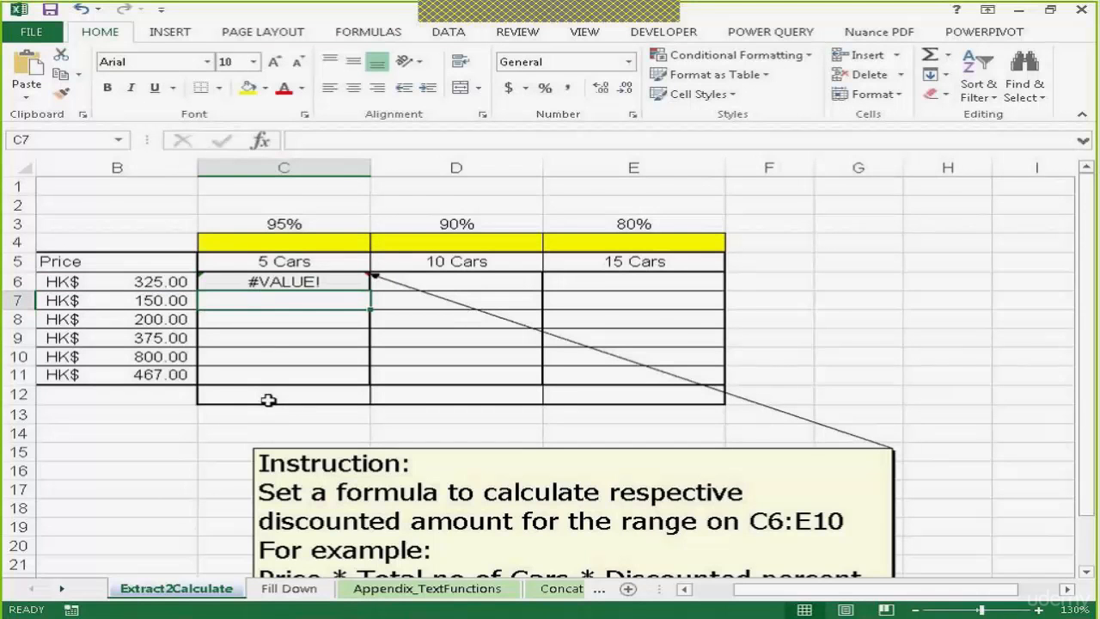
pyautogui.doubleClick(284, 282)
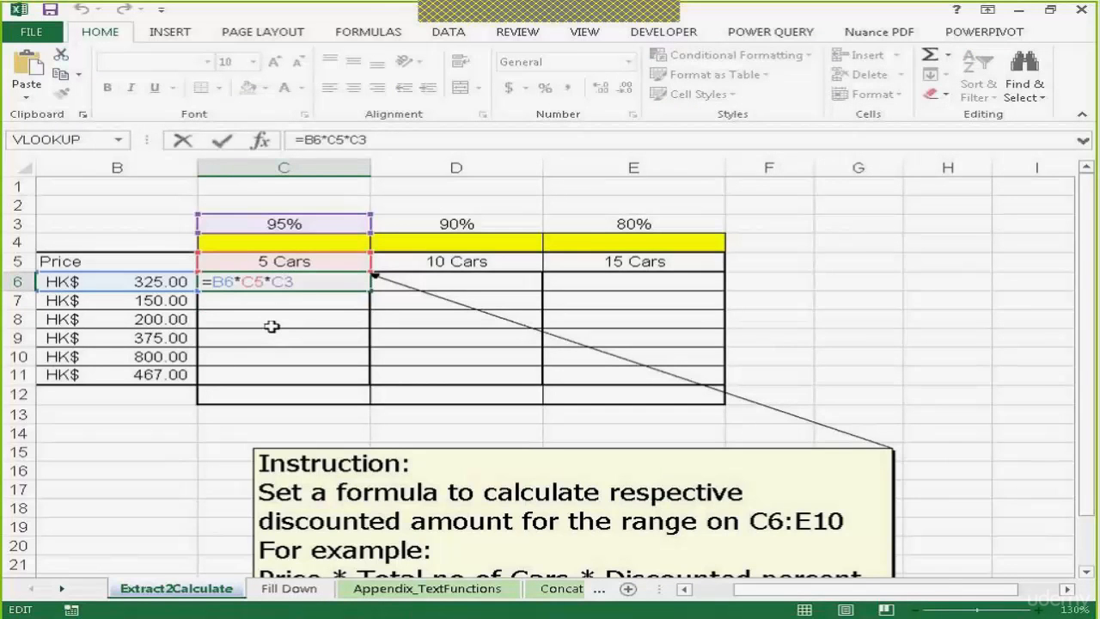
pyautogui.press('Return')
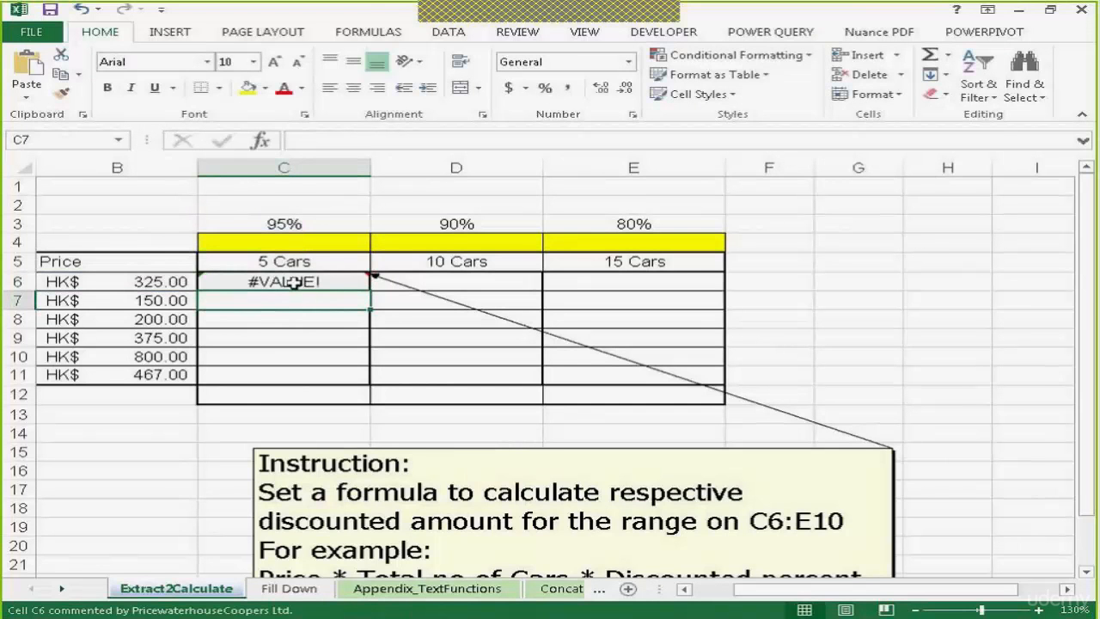
pyautogui.click(291, 282)
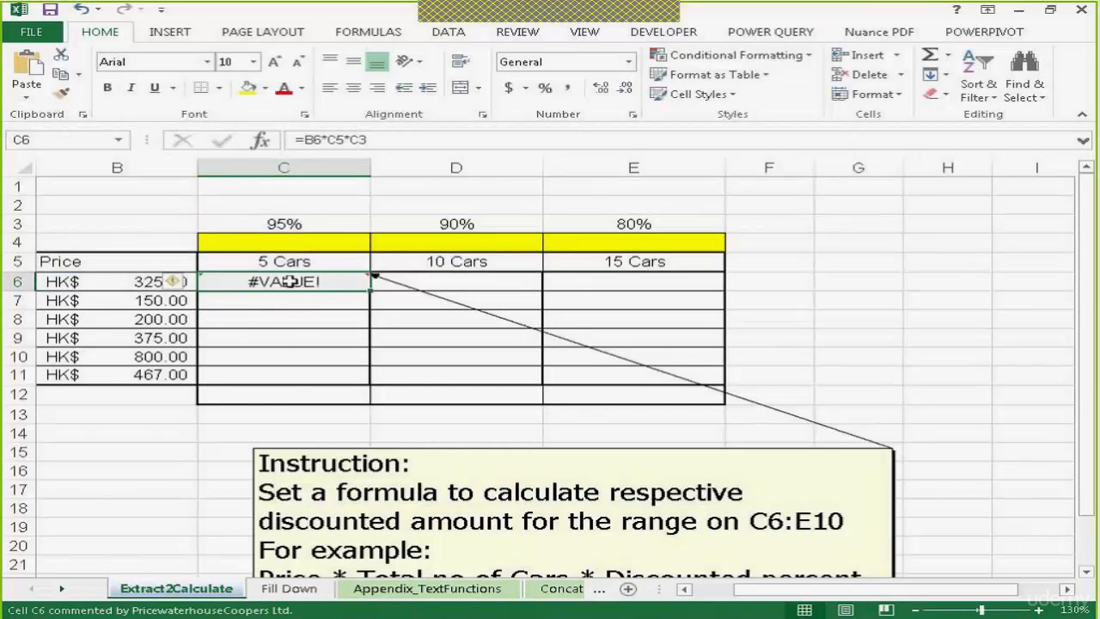
# Step: Enter the car quantities 5, 10 and 15 as numbers in the yellow helper cells C4:E4
pyautogui.click(317, 240)
pyautogui.write('5')
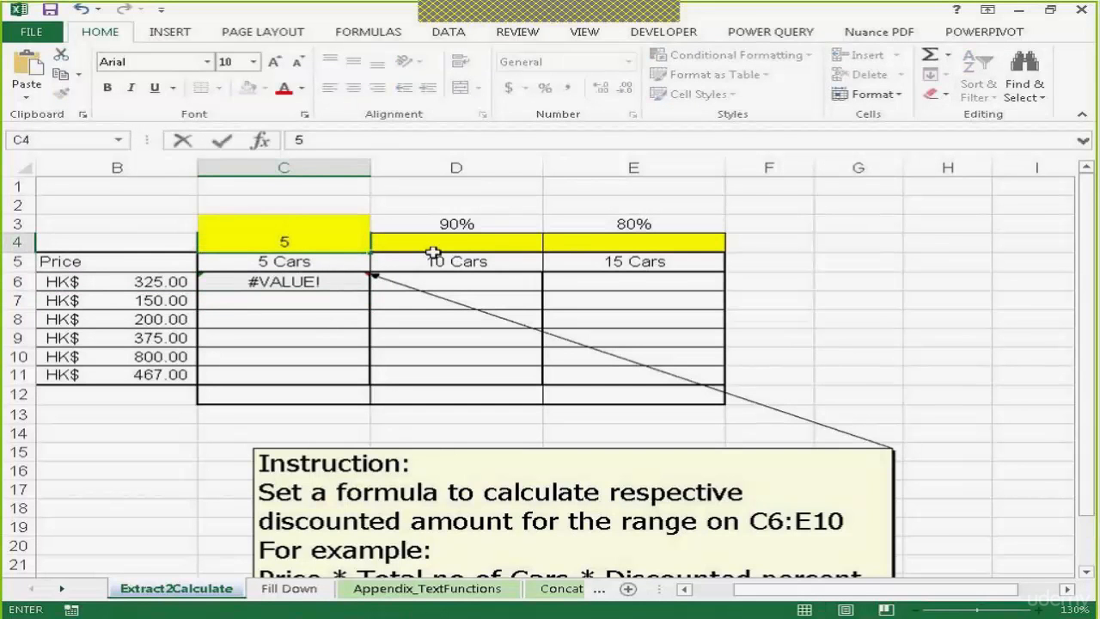
pyautogui.click(443, 243)
pyautogui.write('10')
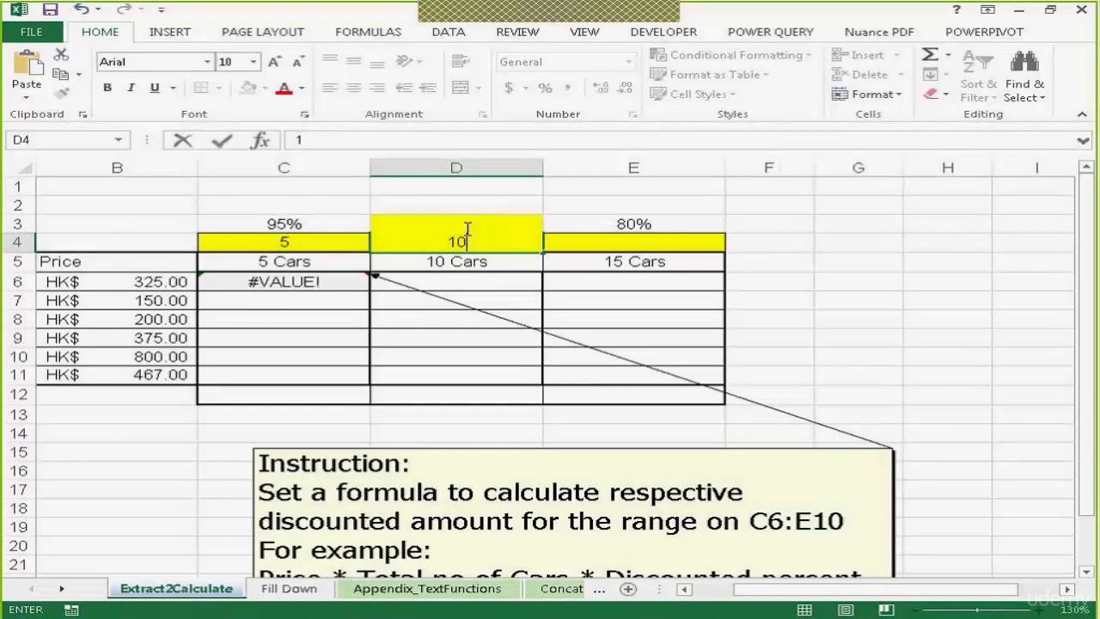
pyautogui.press('Tab')
pyautogui.write('15')
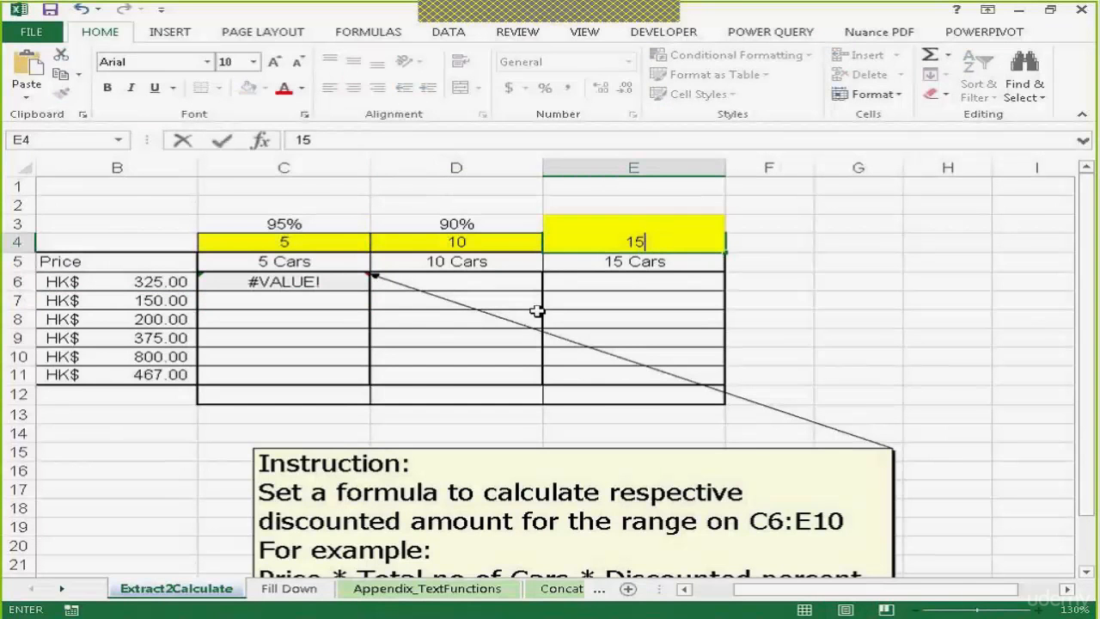
pyautogui.click(353, 332)
# Step: Replace the formula in C6 with =B6*C4*C3 so it uses the numeric quantity in the helper row
pyautogui.click(364, 279)
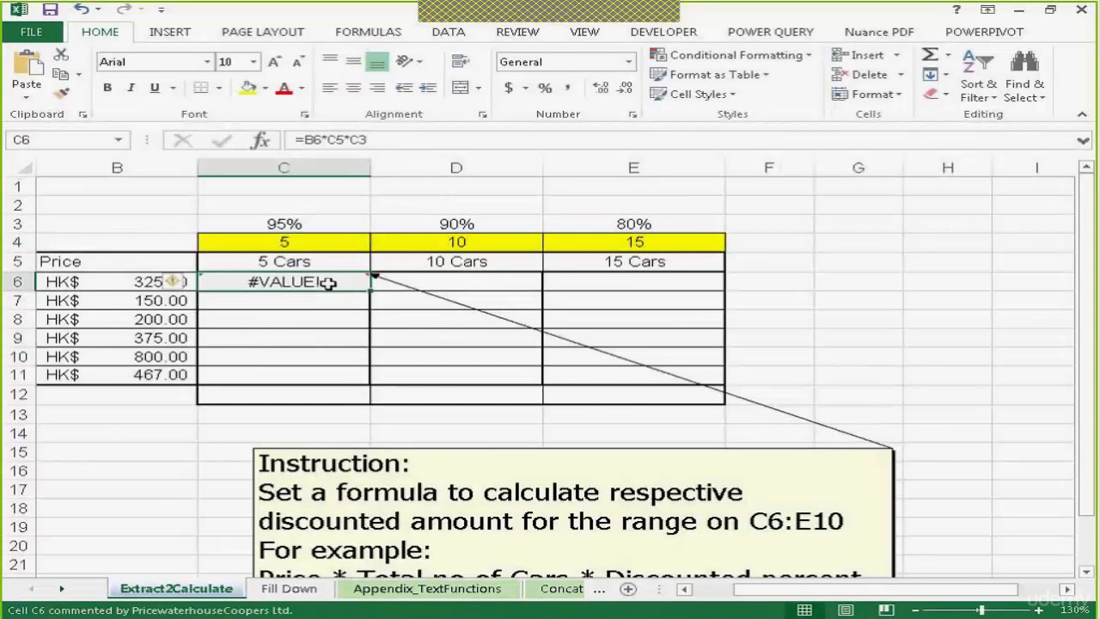
pyautogui.press('Delete')
pyautogui.write('=')
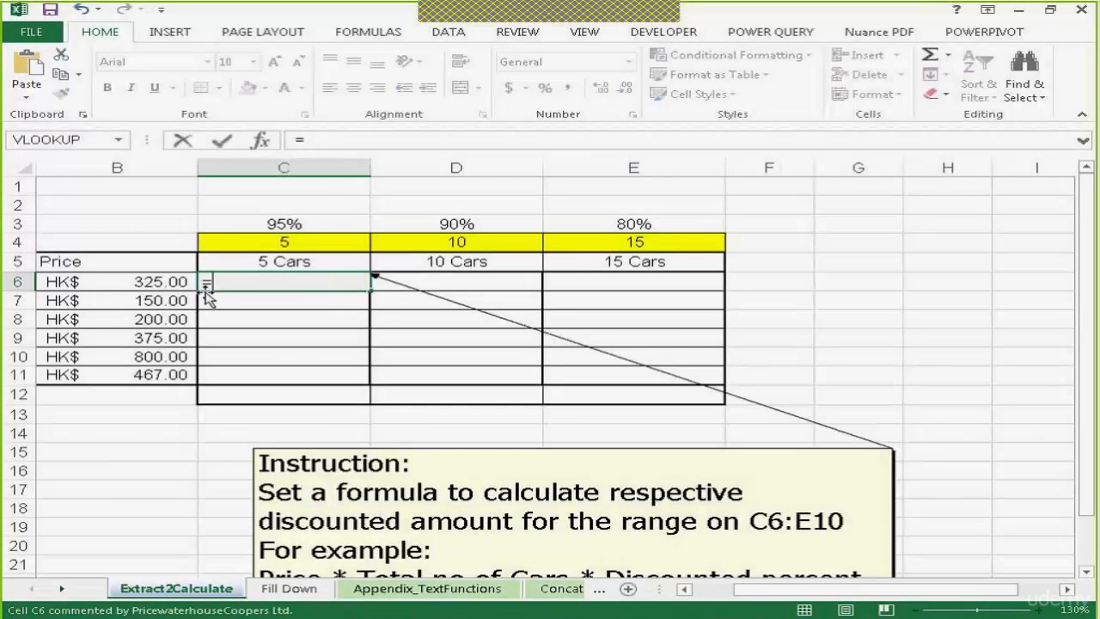
pyautogui.click(167, 280)
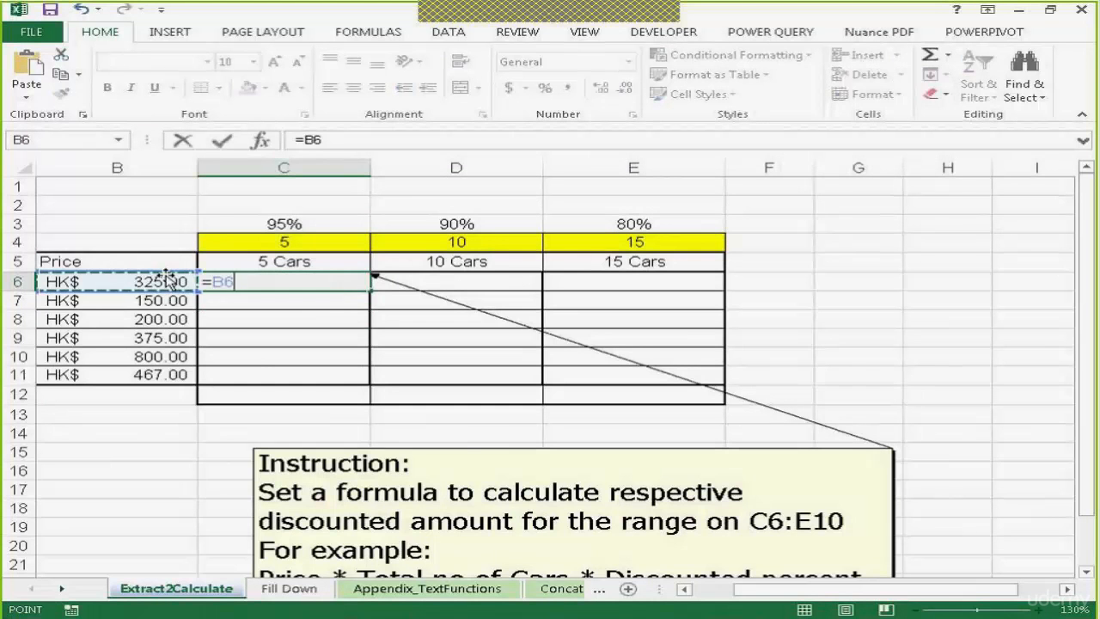
pyautogui.write('*')
pyautogui.click(274, 240)
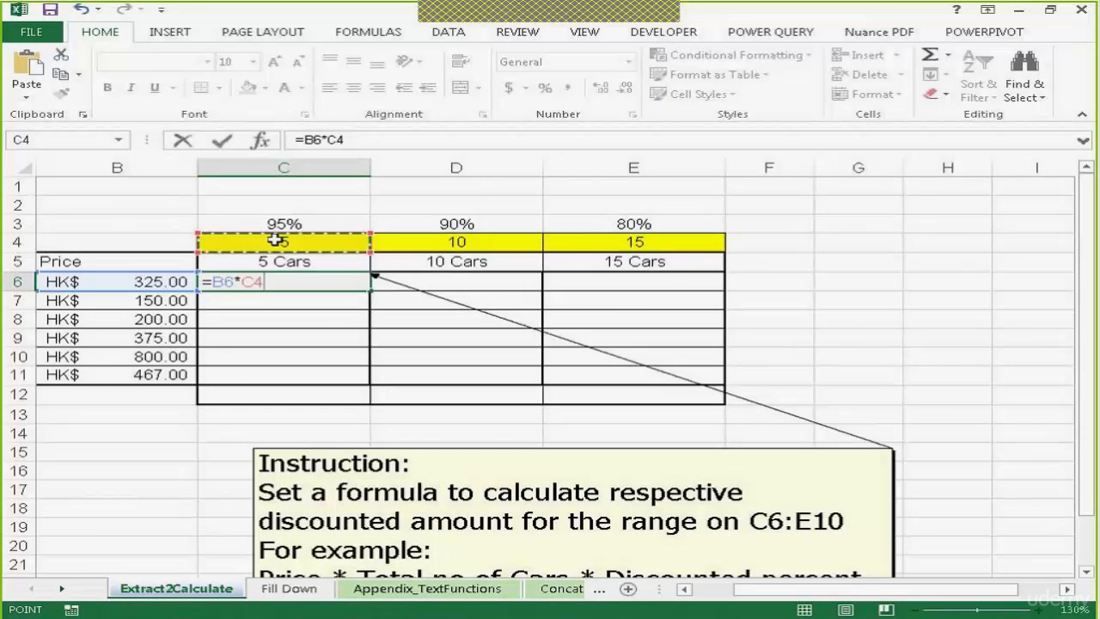
pyautogui.write('*')
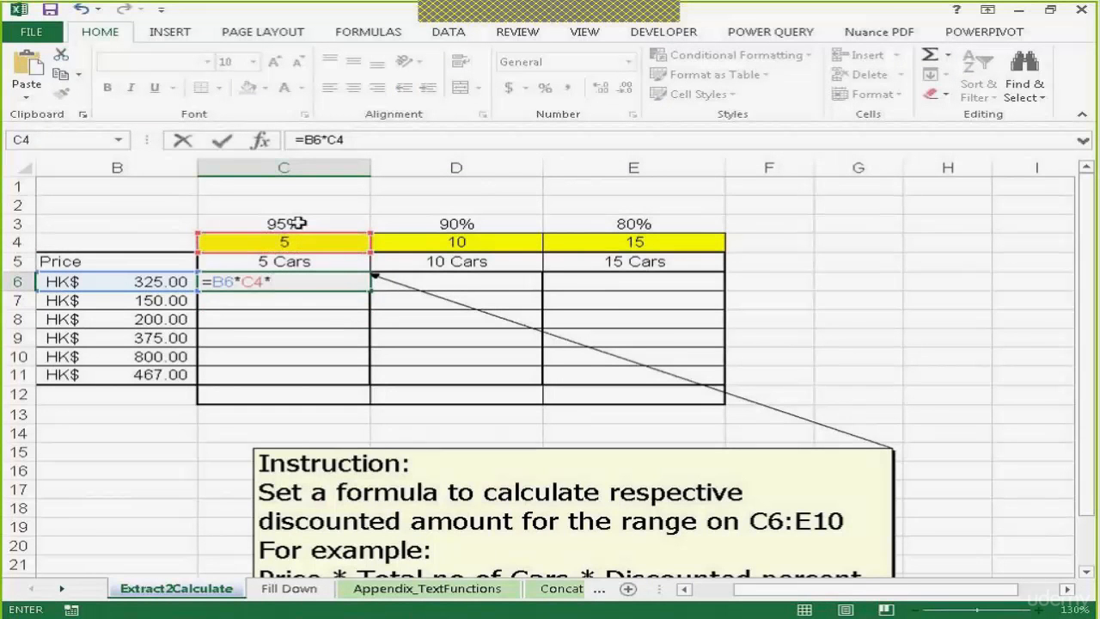
pyautogui.click(295, 221)
pyautogui.press('Return')
pyautogui.click(346, 283)
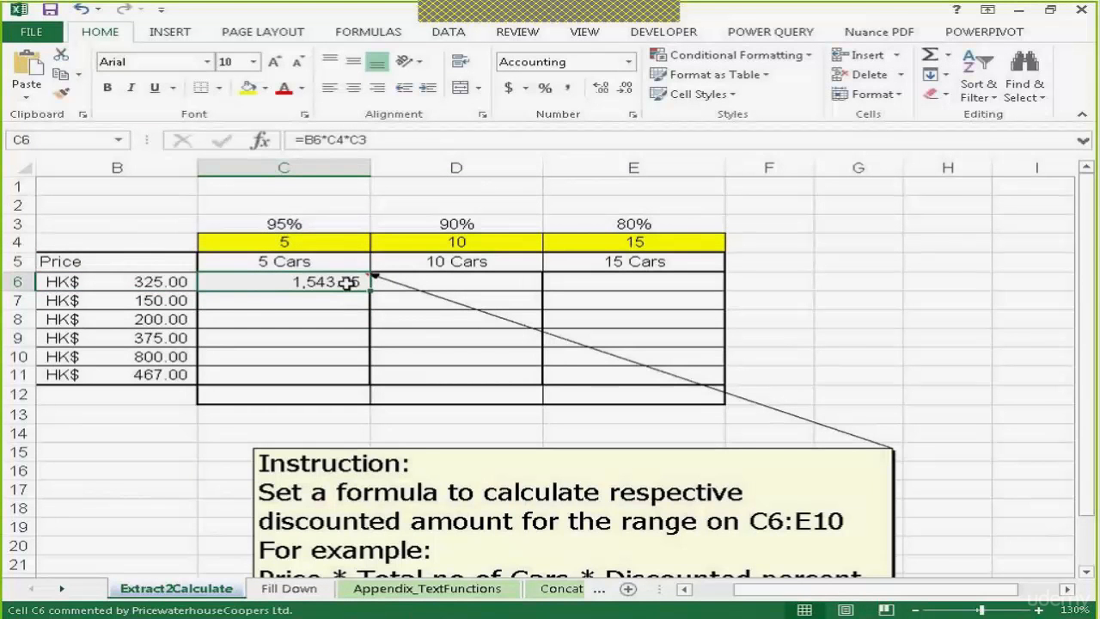
# Step: Apply the custom number format 0 "Cars" to the quantity in C4
pyautogui.click(316, 250)
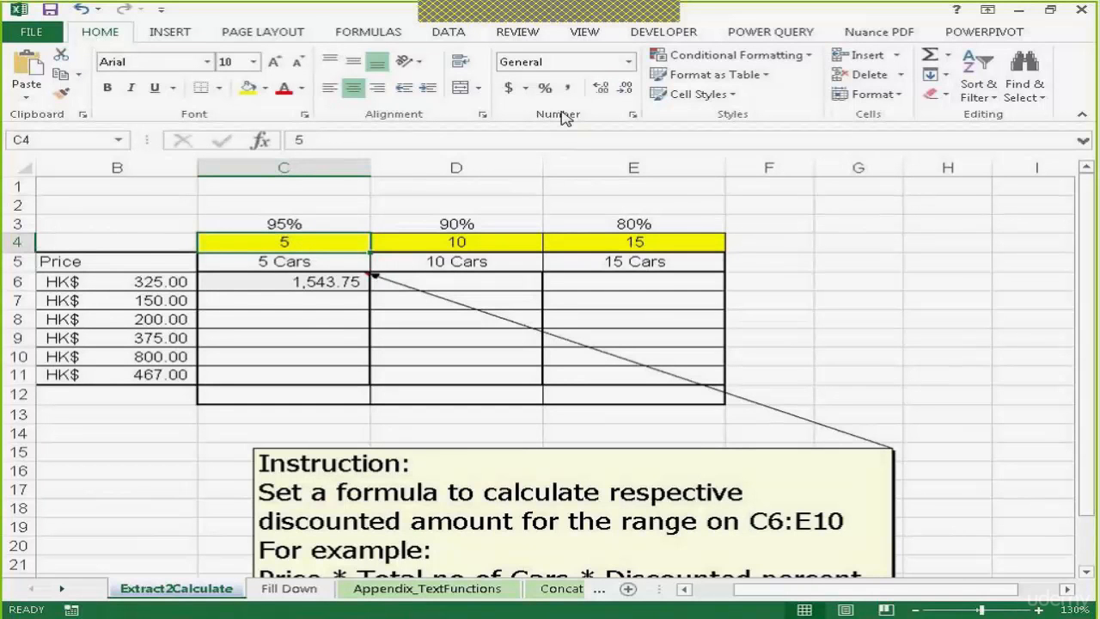
pyautogui.click(635, 114)
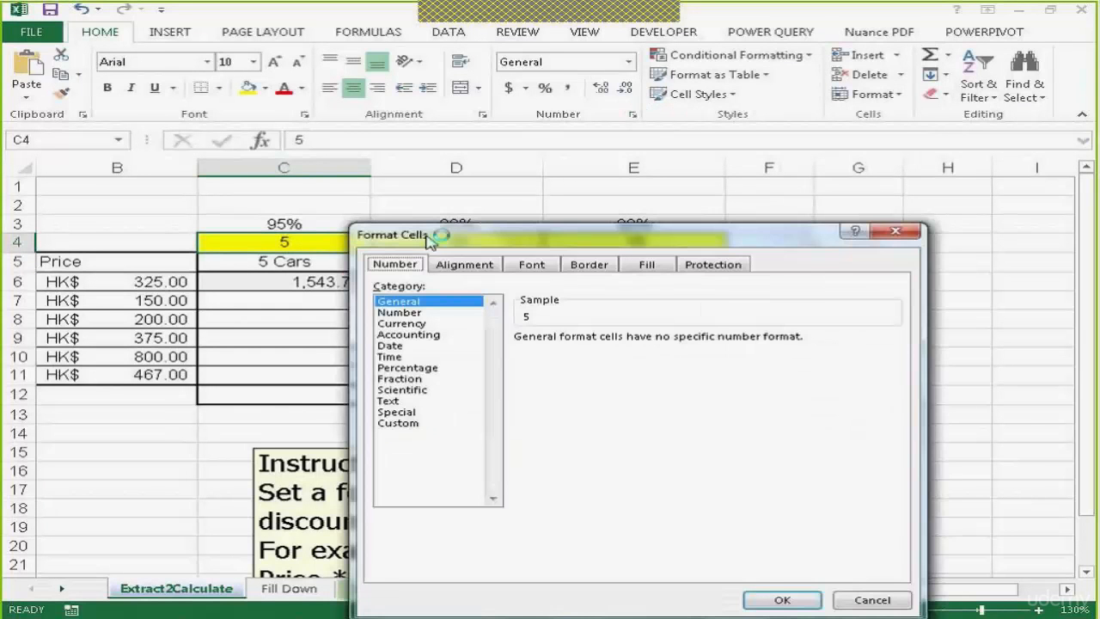
pyautogui.click(411, 424)
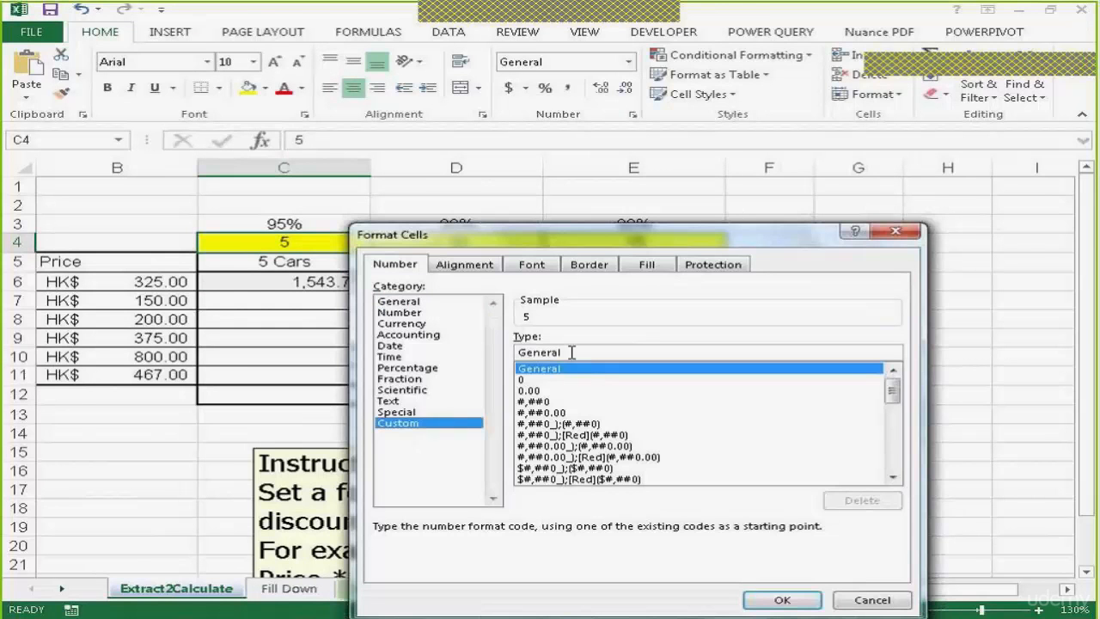
pyautogui.moveTo(571, 353); pyautogui.dragTo(501, 351)
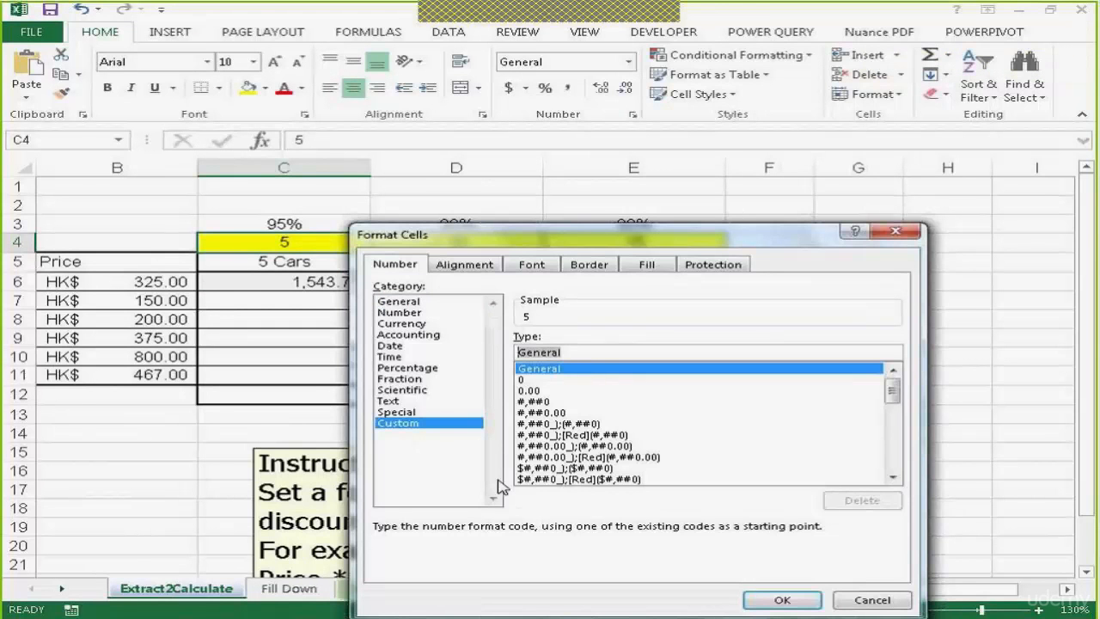
pyautogui.press('Delete')
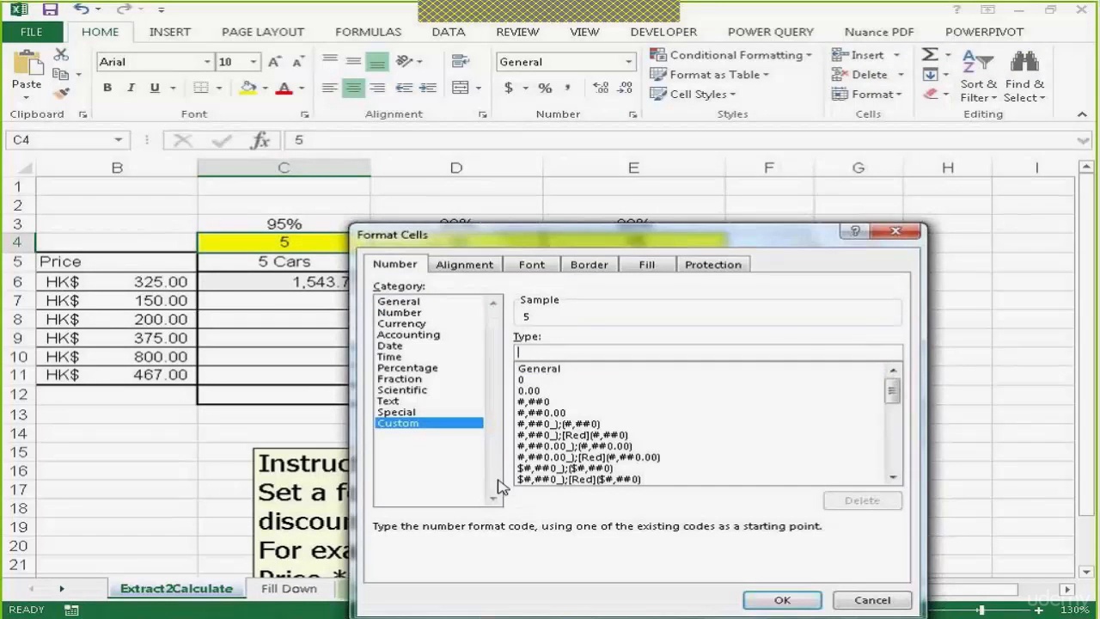
pyautogui.write('0')
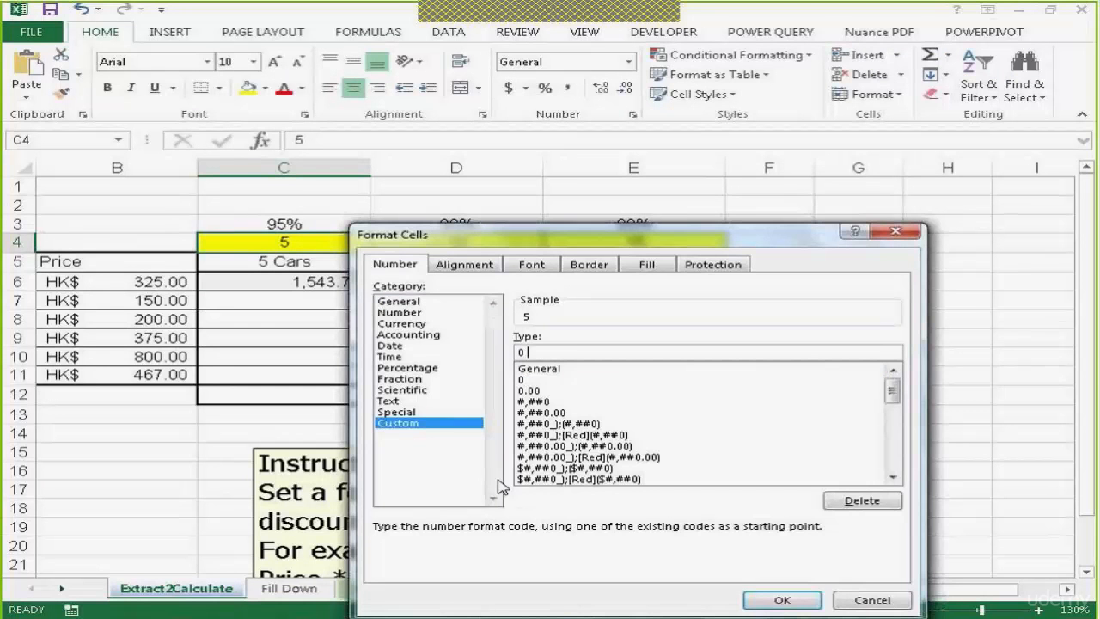
pyautogui.write(' "Cars"')
pyautogui.click(781, 599)
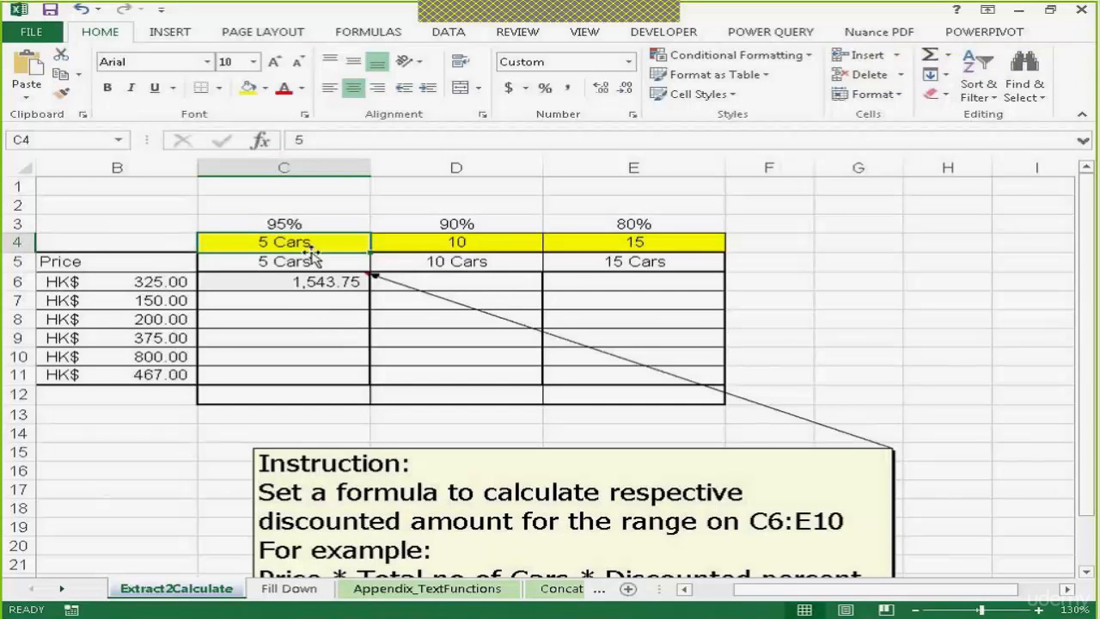
# Step: Clear the helper quantities in C4:E4 and the formula in C6
pyautogui.moveTo(287, 243); pyautogui.dragTo(582, 262)
pyautogui.moveTo(601, 248); pyautogui.dragTo(606, 244)
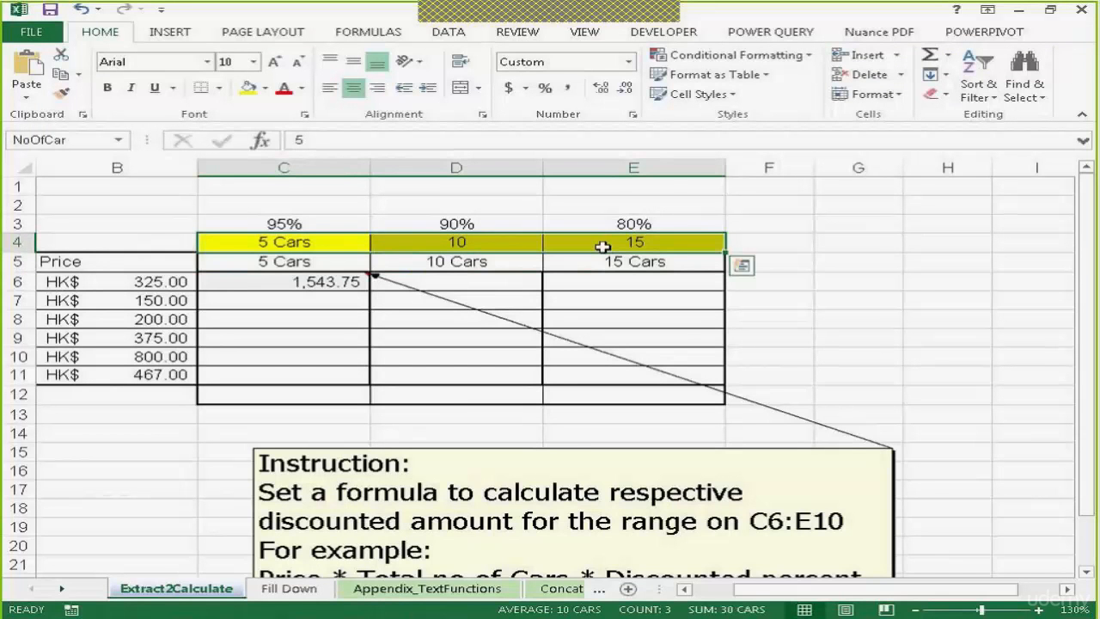
pyautogui.press('Delete')
pyautogui.click(268, 261)
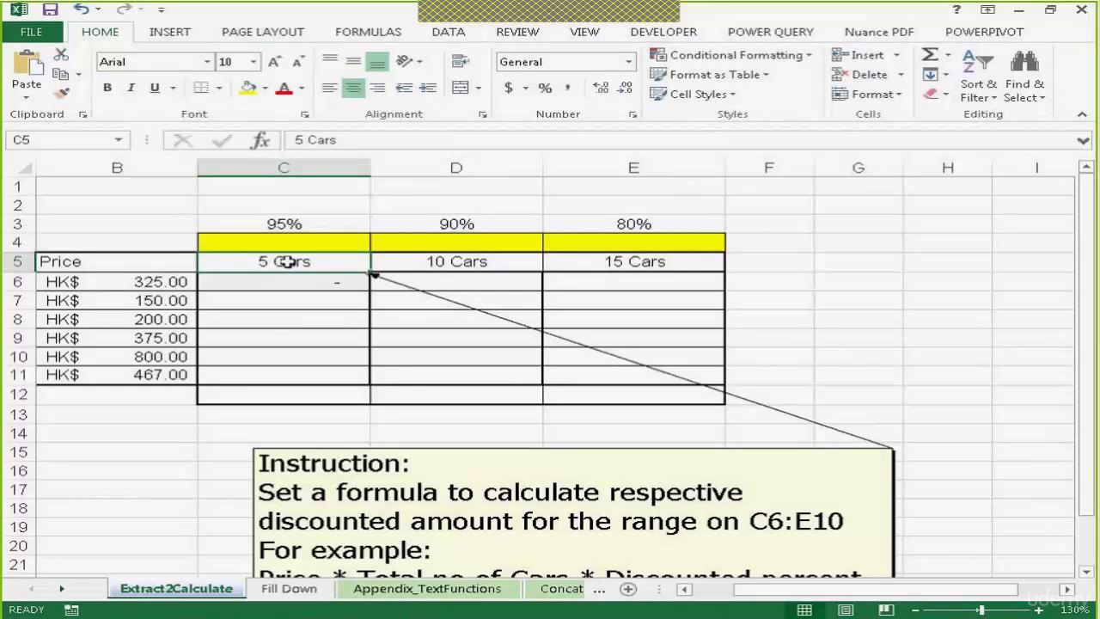
pyautogui.click(295, 282)
pyautogui.press('Delete')
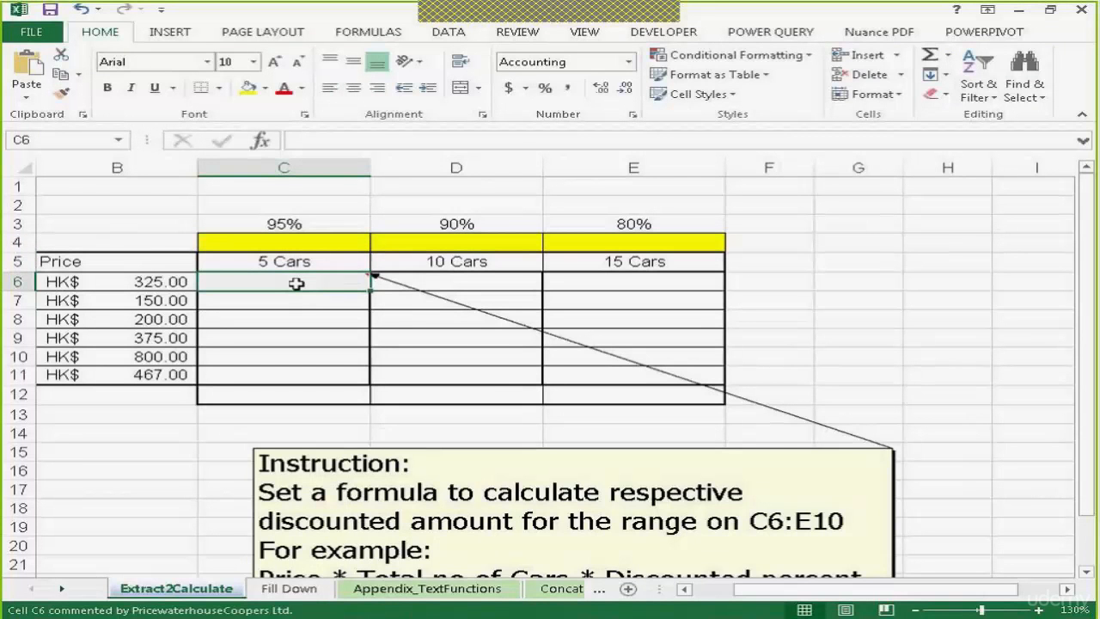
pyautogui.write('=')
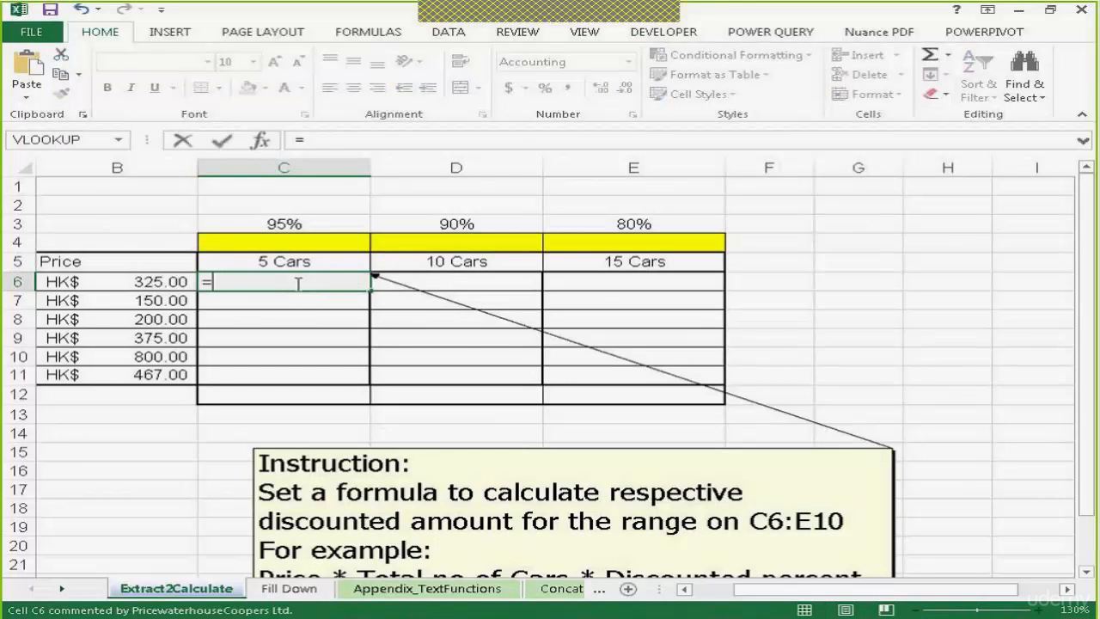
pyautogui.write('left')
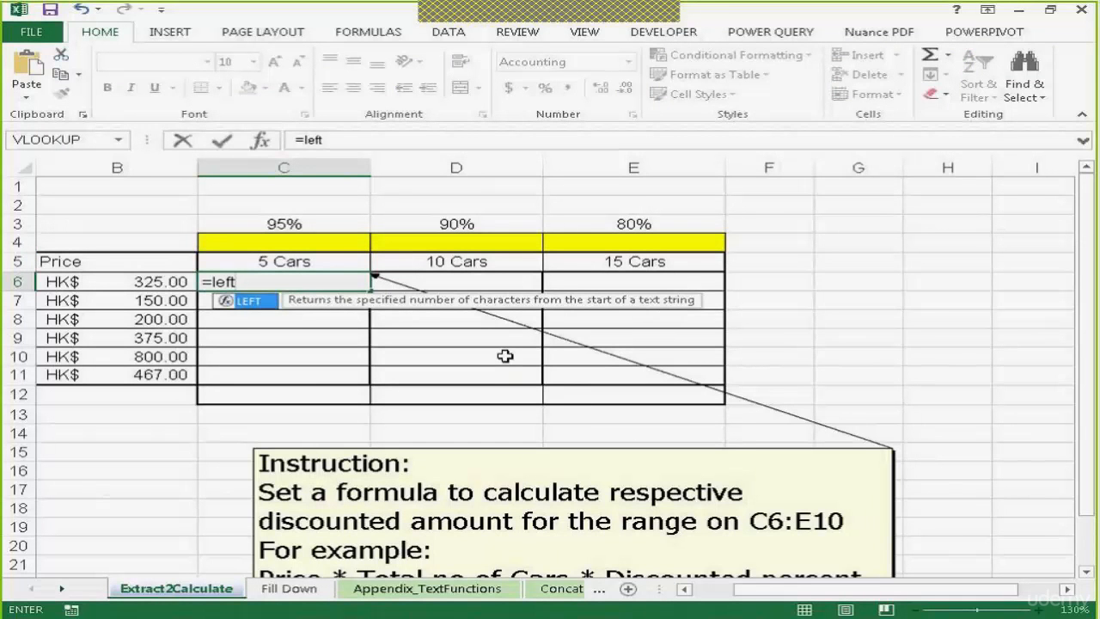
pyautogui.press('Escape')
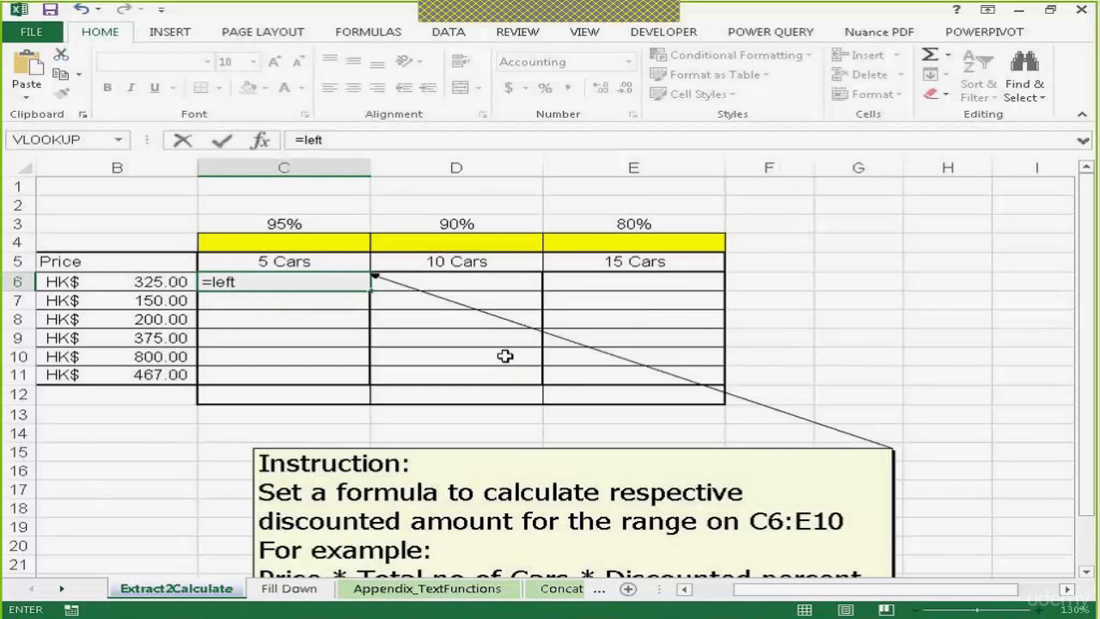
pyautogui.press('BackSpace')
pyautogui.press('BackSpace')
pyautogui.press('BackSpace')
pyautogui.press('BackSpace')
pyautogui.press('BackSpace')
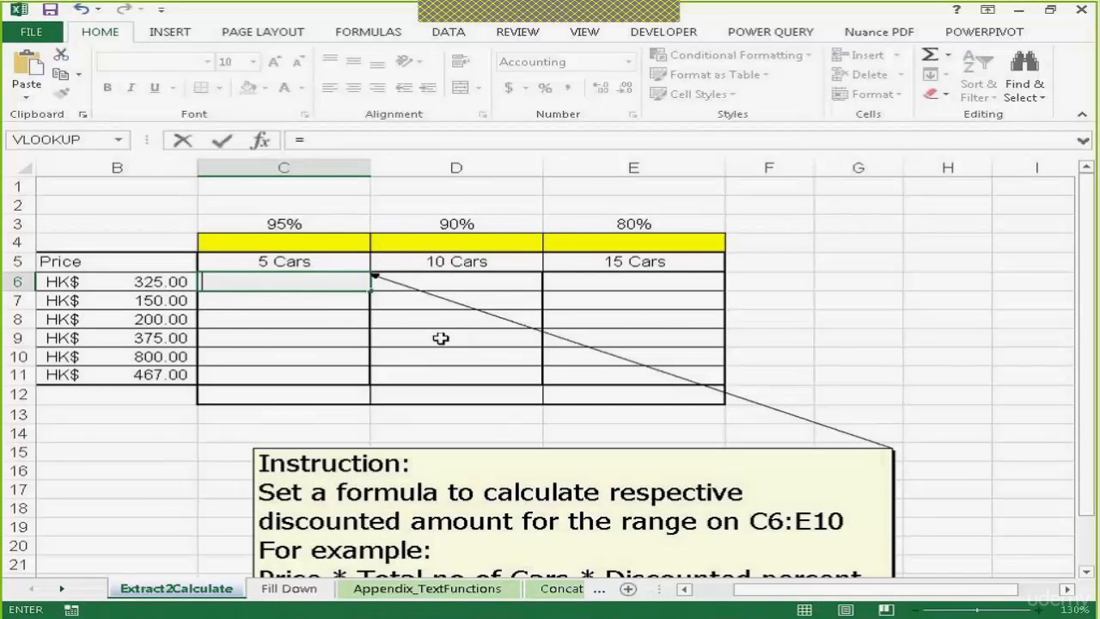
pyautogui.press('Escape')
pyautogui.click(330, 297)
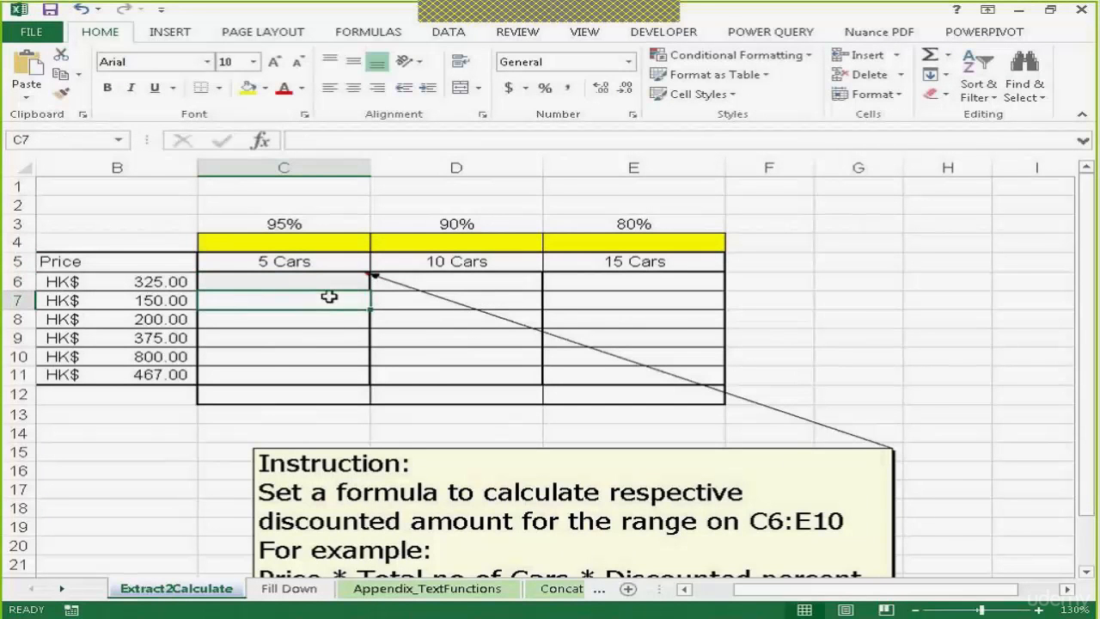
# Step: Enter =LEFT(C5,1) in C6 to extract the first character of the car quantity heading
pyautogui.moveTo(987, 612); pyautogui.dragTo(999, 609)
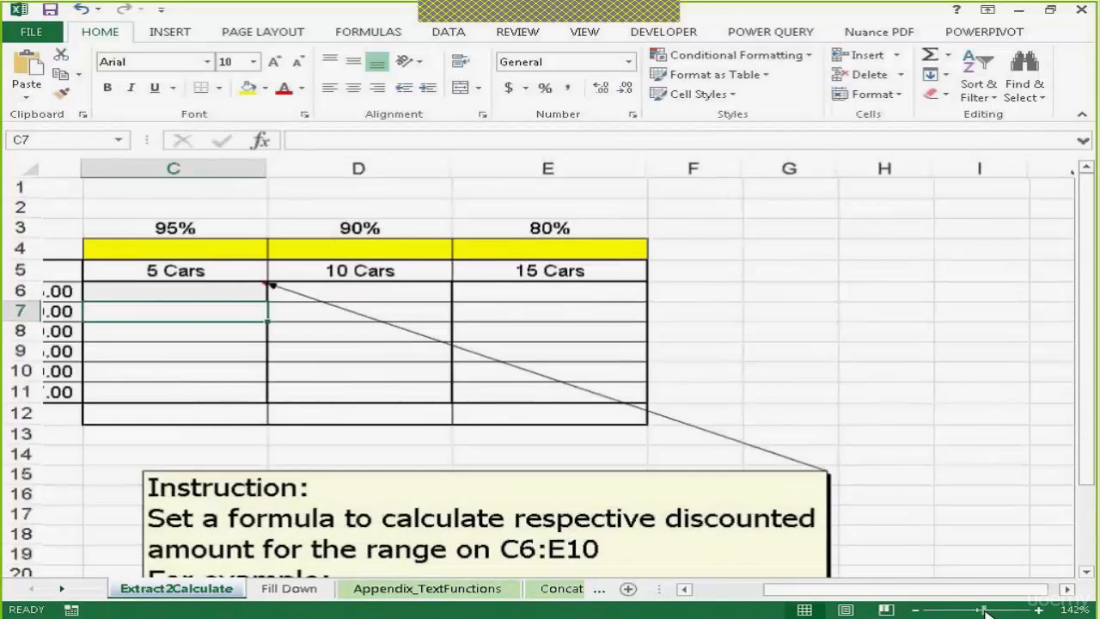
pyautogui.moveTo(808, 589); pyautogui.dragTo(768, 589)
pyautogui.click(580, 345)
pyautogui.write('=')
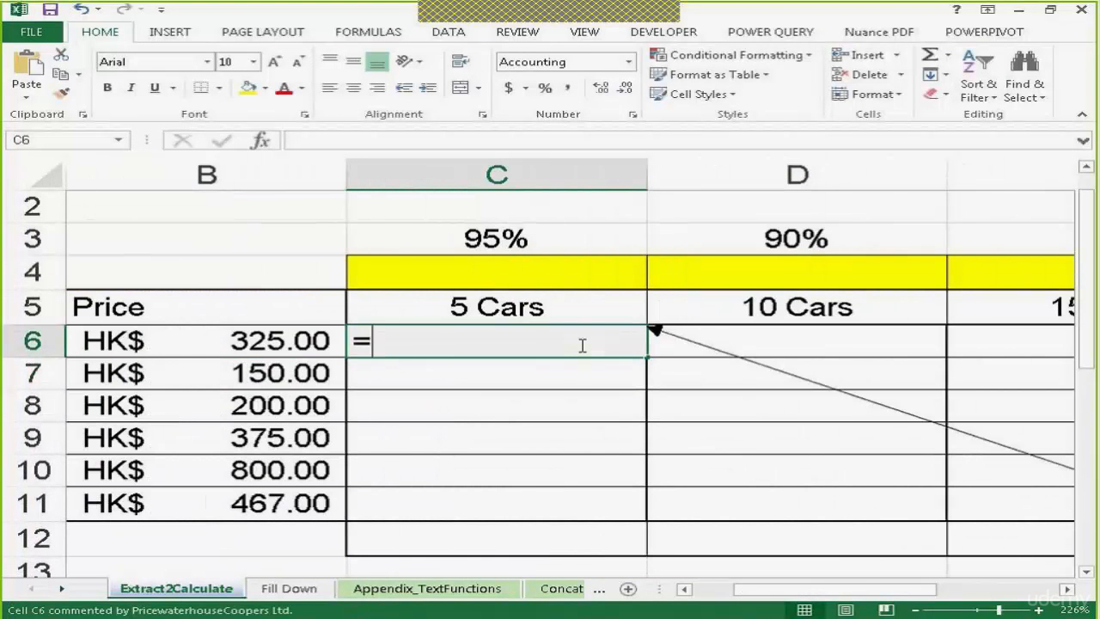
pyautogui.write('left(')
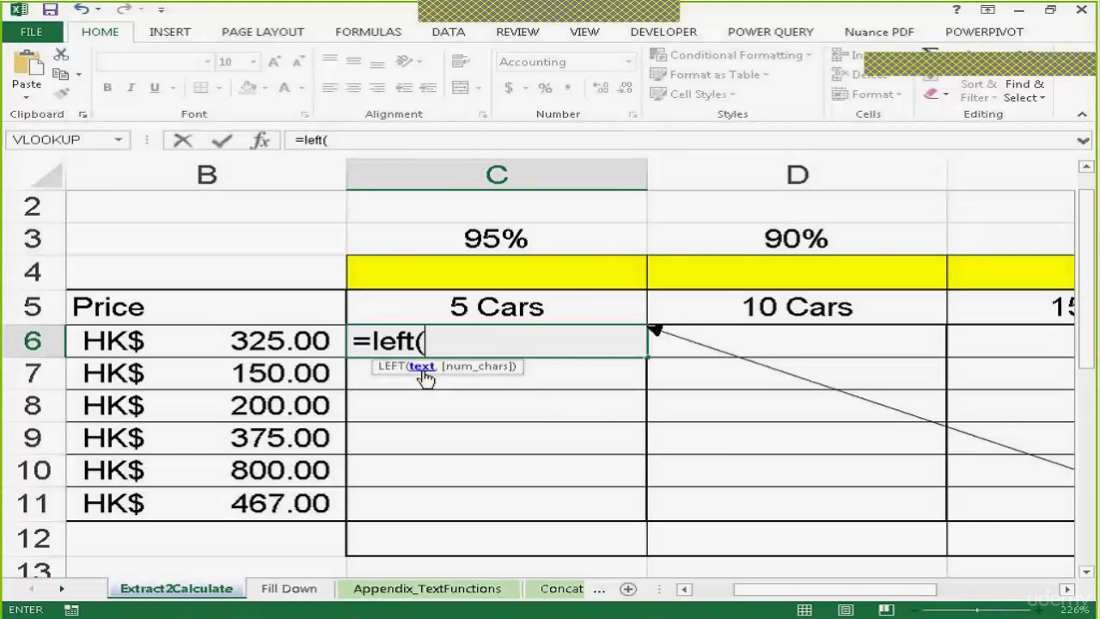
pyautogui.click(456, 305)
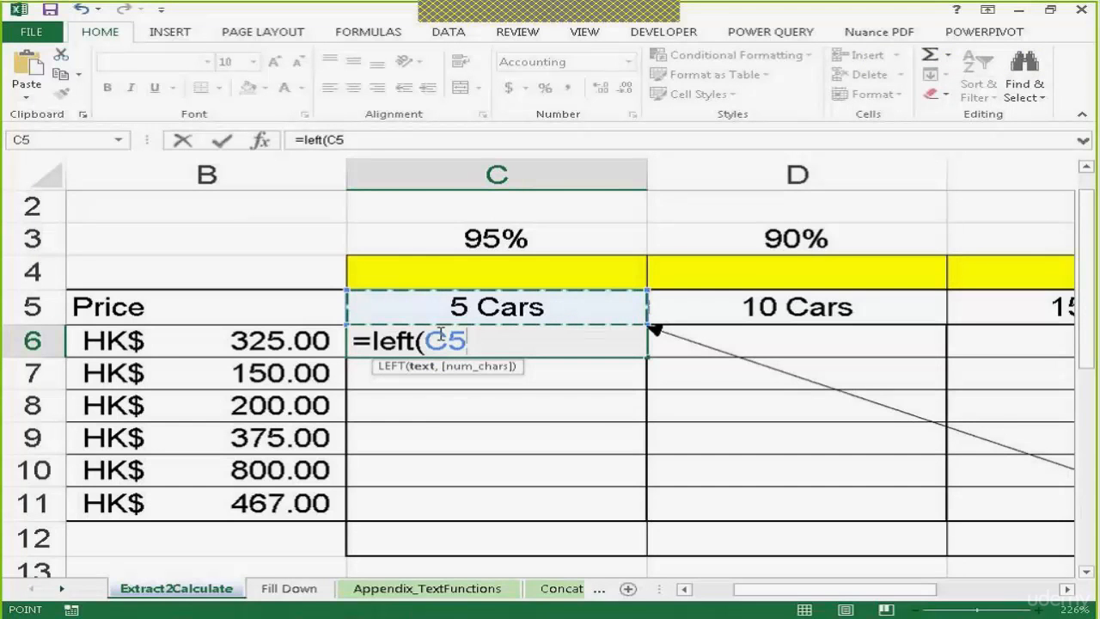
pyautogui.write(',')
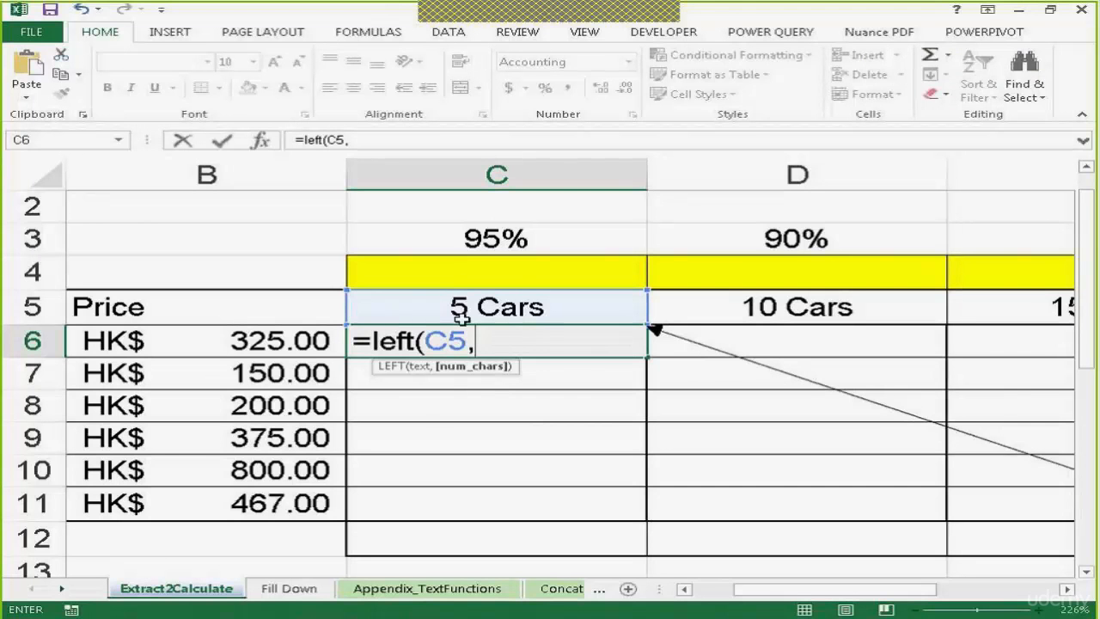
pyautogui.write('1')
pyautogui.press('Return')
pyautogui.press('Up')
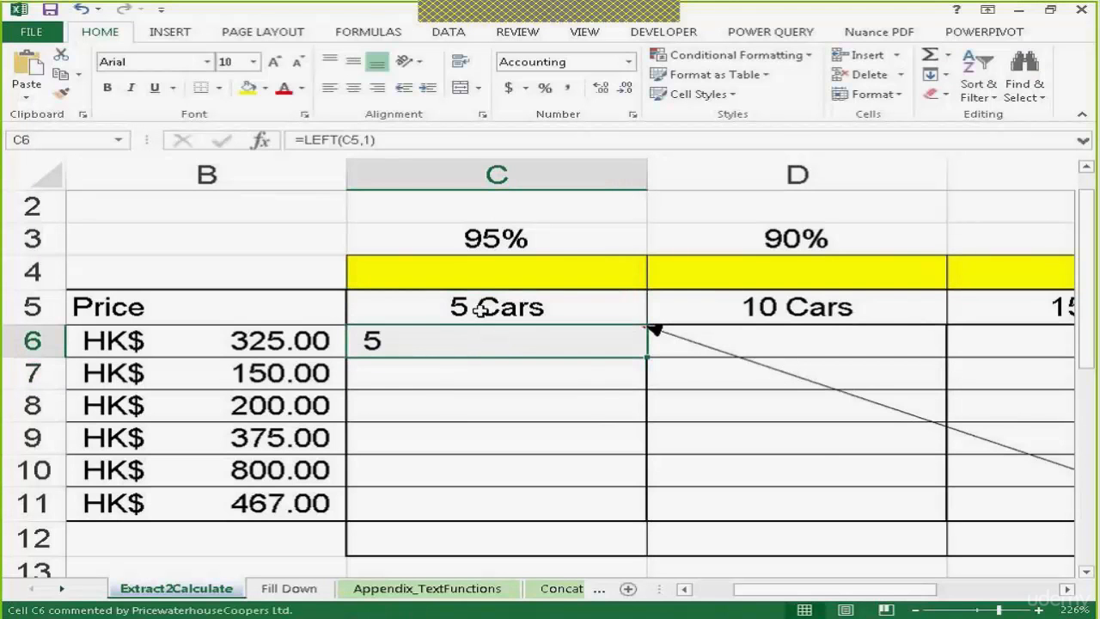
# Step: Extend the formula in C6 to =LEFT(C5,1)*B6*C3 so it multiplies the extracted quantity by price and discount percent
pyautogui.doubleClick(449, 344)
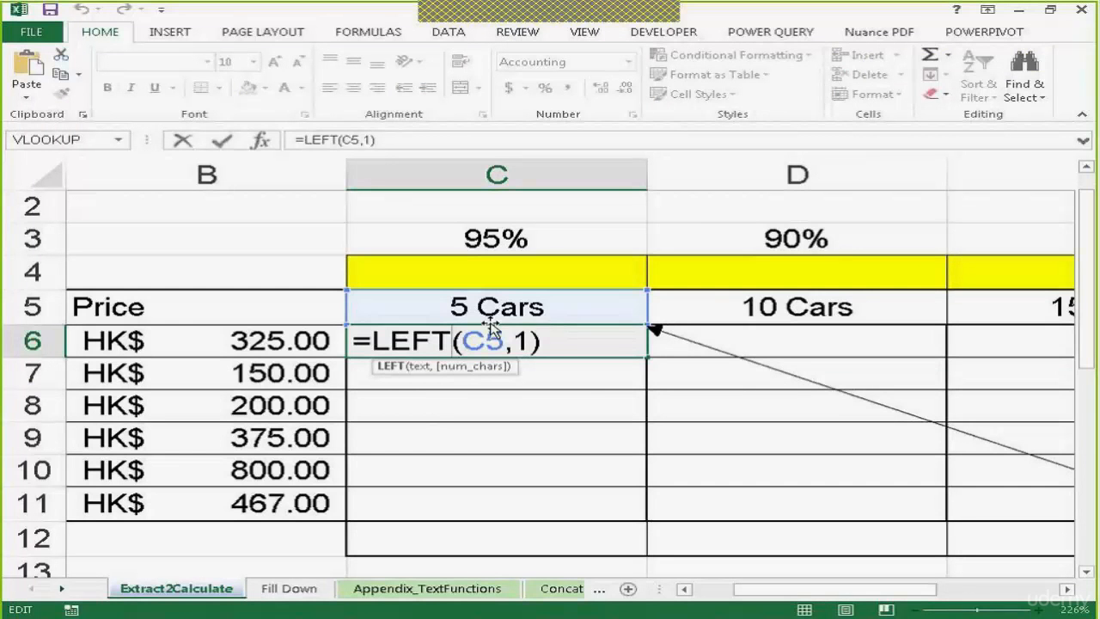
pyautogui.click(568, 344)
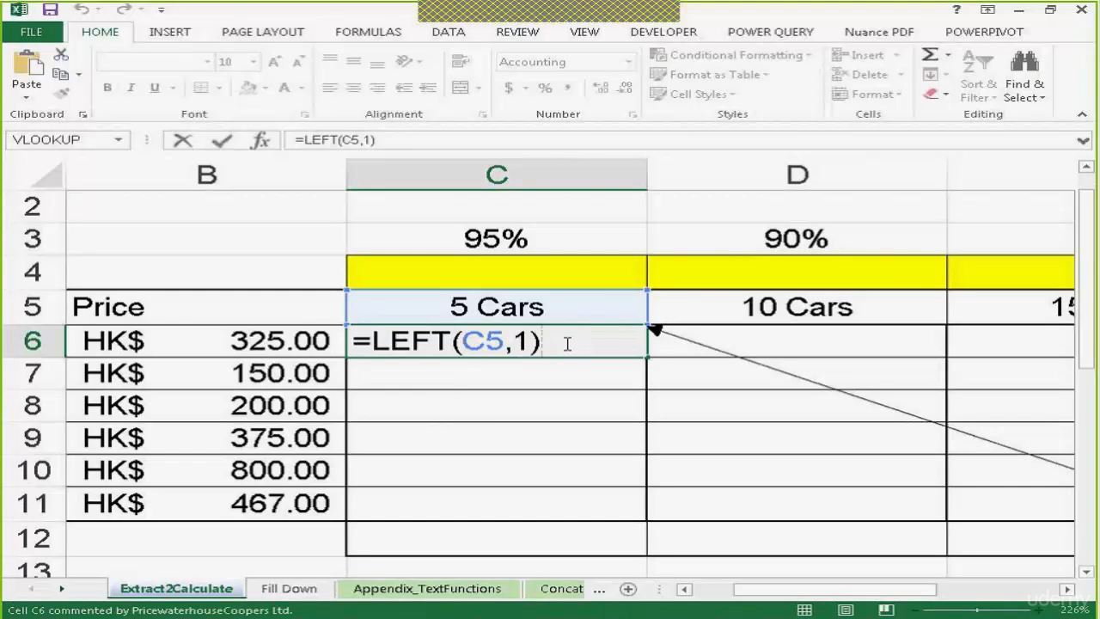
pyautogui.write('*')
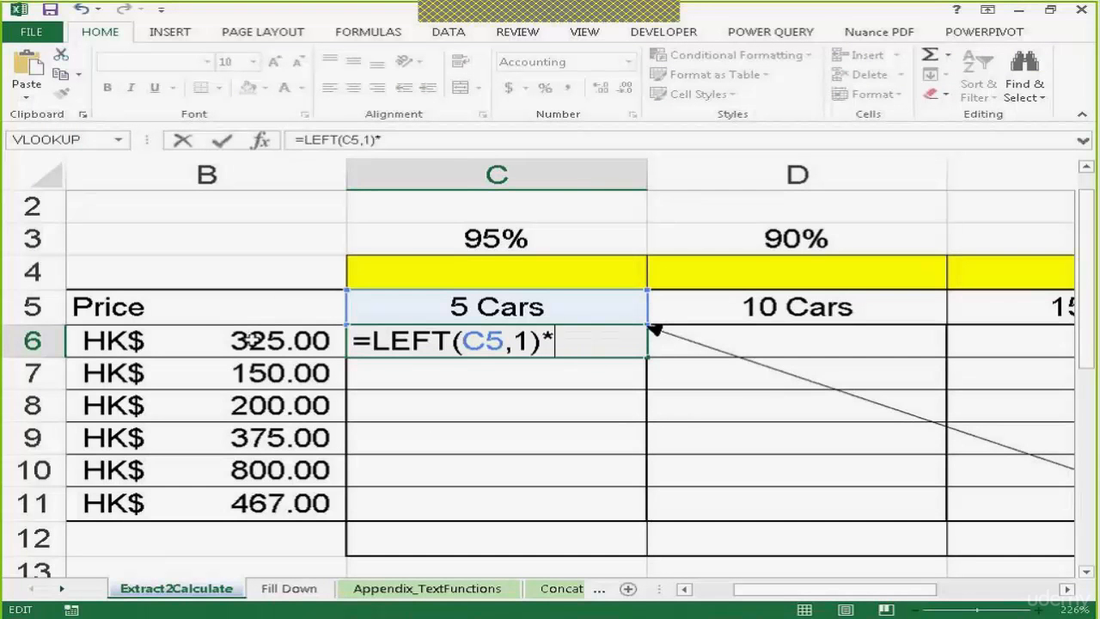
pyautogui.click(257, 341)
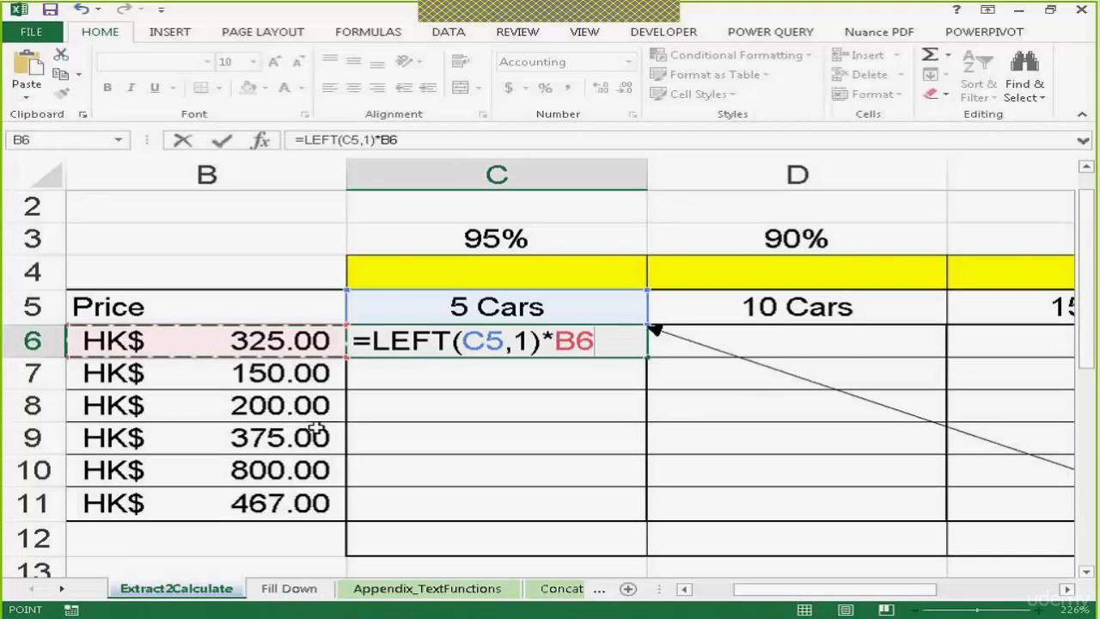
pyautogui.write('*')
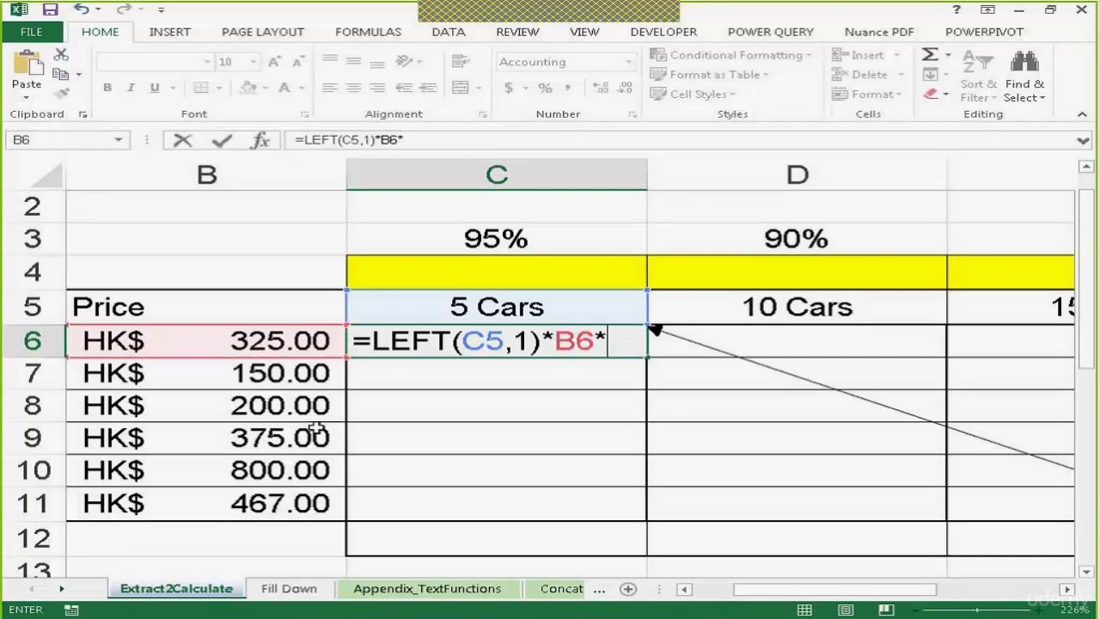
pyautogui.click(486, 244)
pyautogui.press('Return')
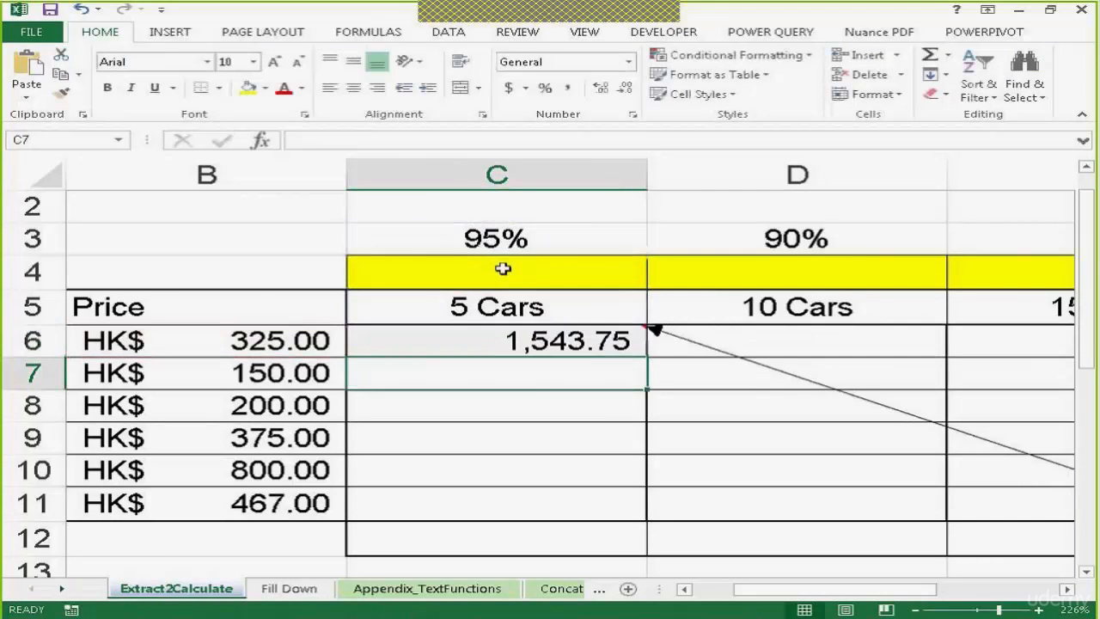
# Step: Change the quantity heading in C5 to 50 Cars
pyautogui.click(513, 341)
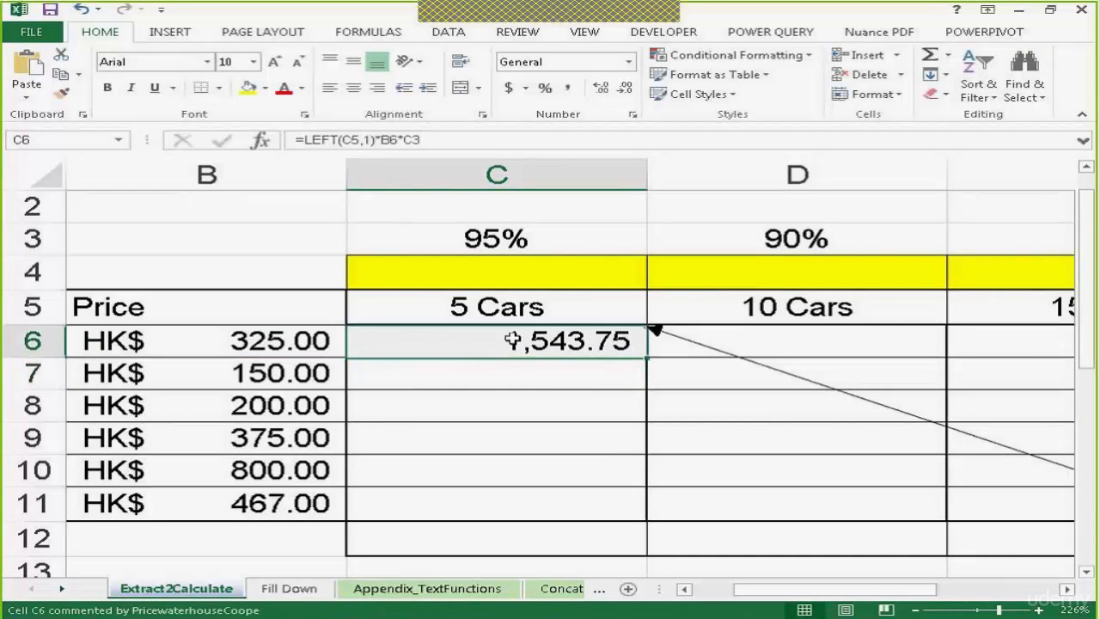
pyautogui.doubleClick(512, 341)
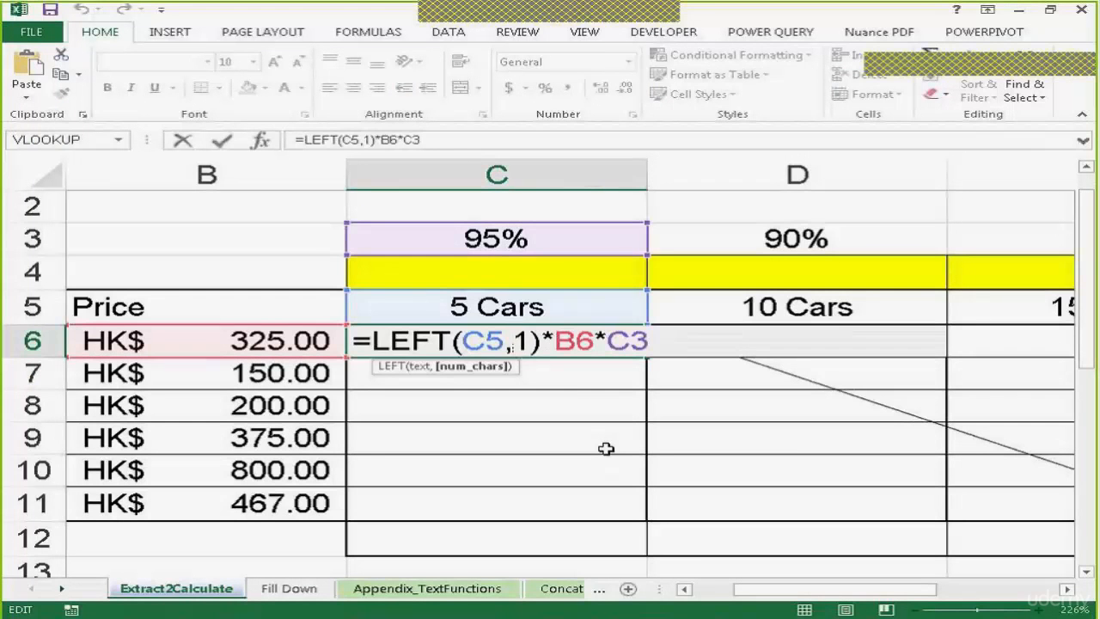
pyautogui.press('Escape')
pyautogui.click(473, 314)
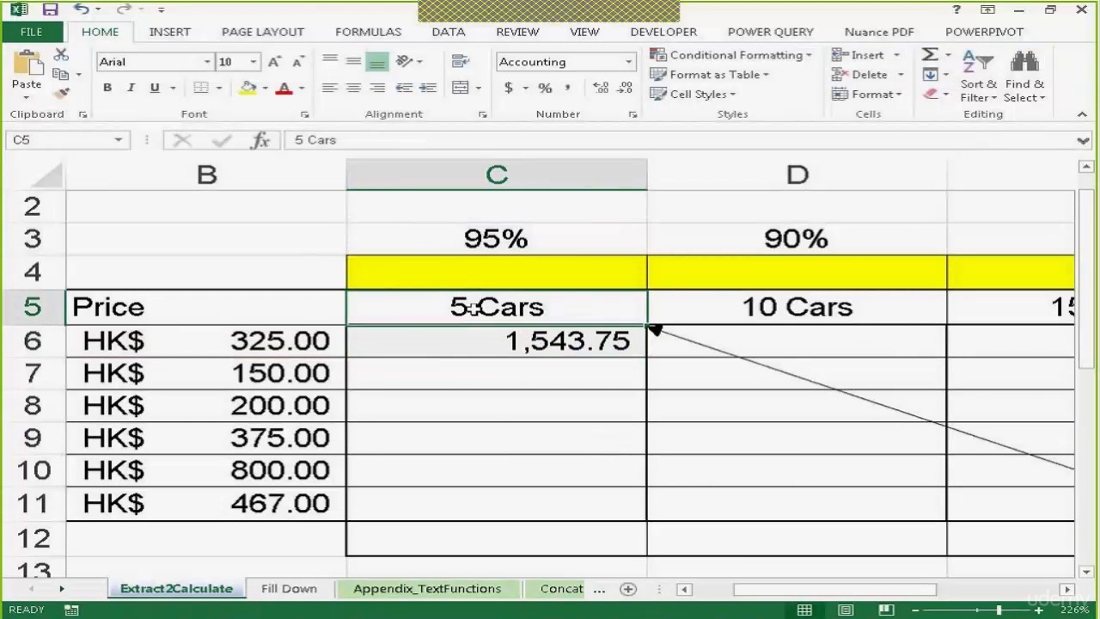
pyautogui.doubleClick(465, 306)
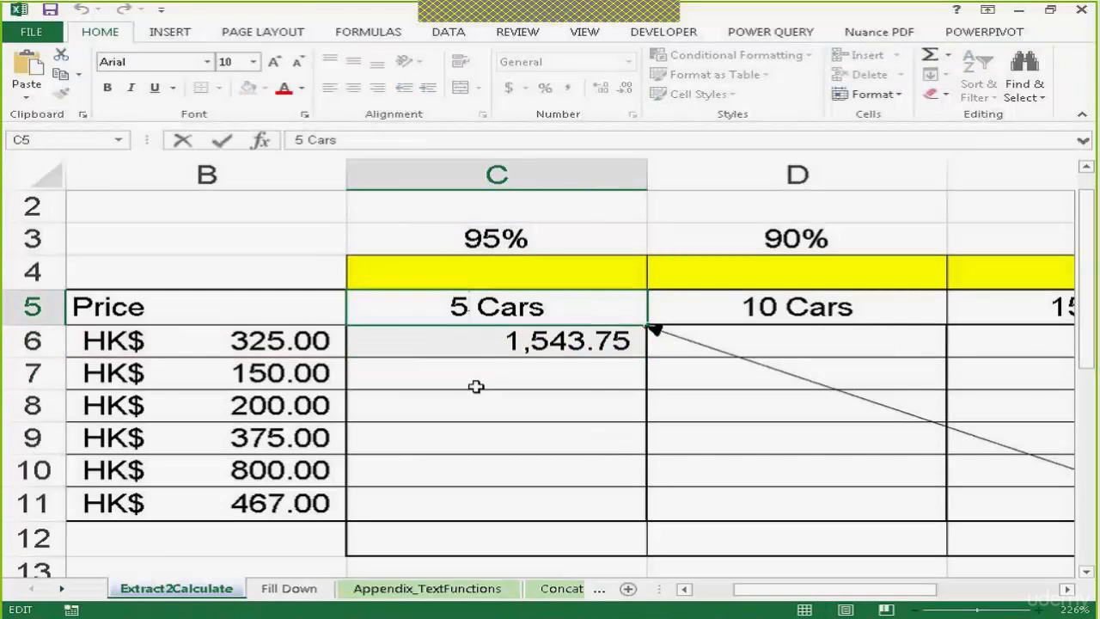
pyautogui.write('0')
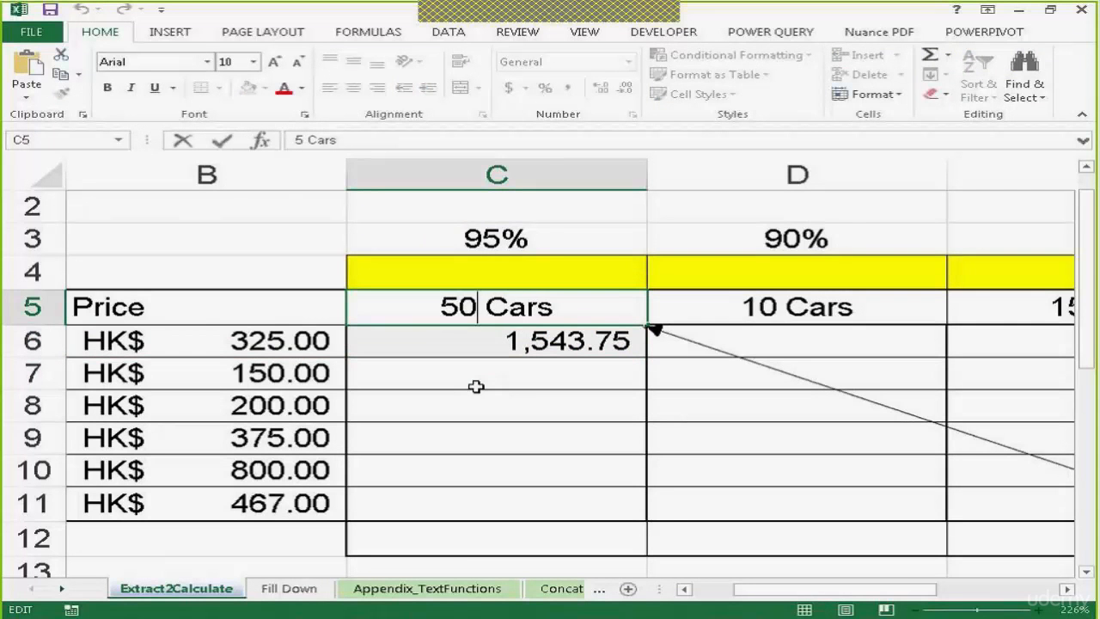
pyautogui.click(504, 344)
# Step: Set the number of characters LEFT extracts in C6 to 2, making the formula =LEFT(C5,2)*B6*C3
pyautogui.doubleClick(521, 344)
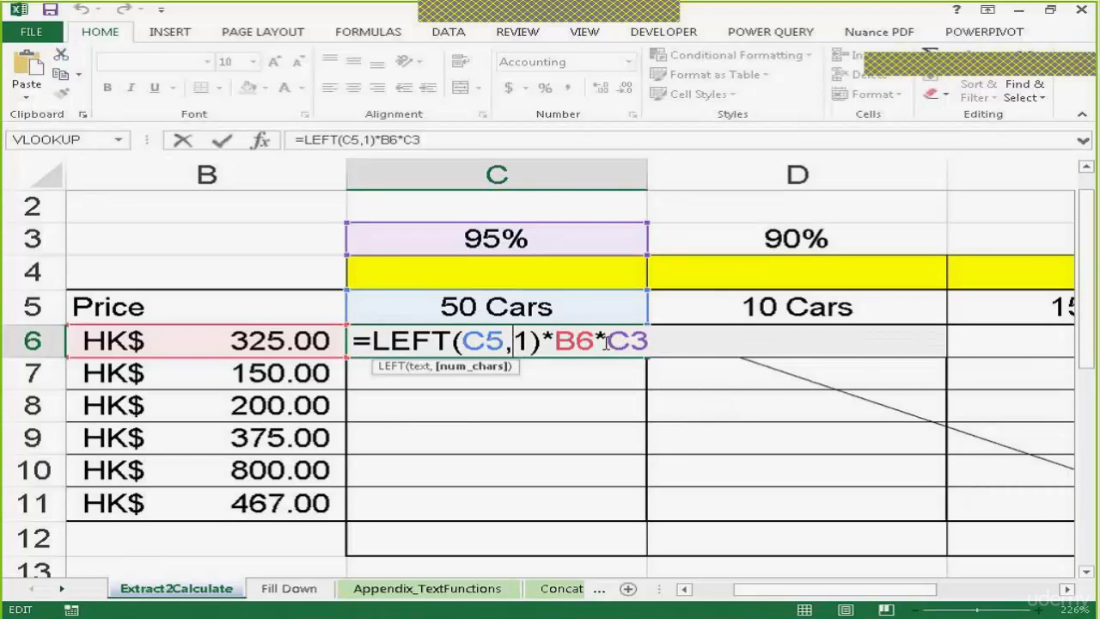
pyautogui.press('Right')
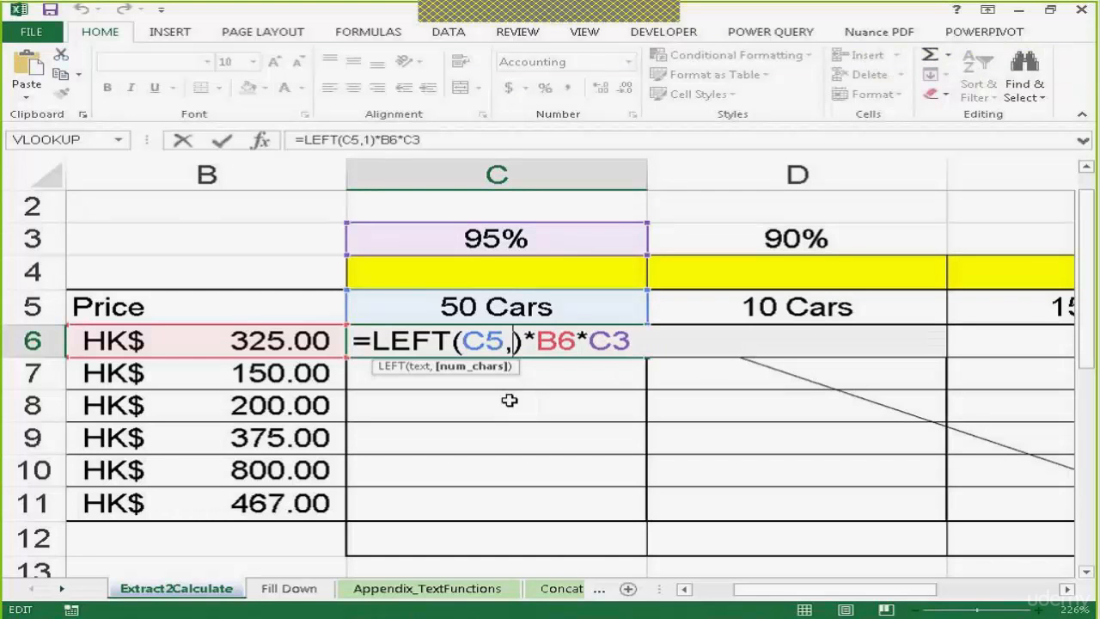
pyautogui.press('BackSpace')
pyautogui.write('2')
pyautogui.press('Return')
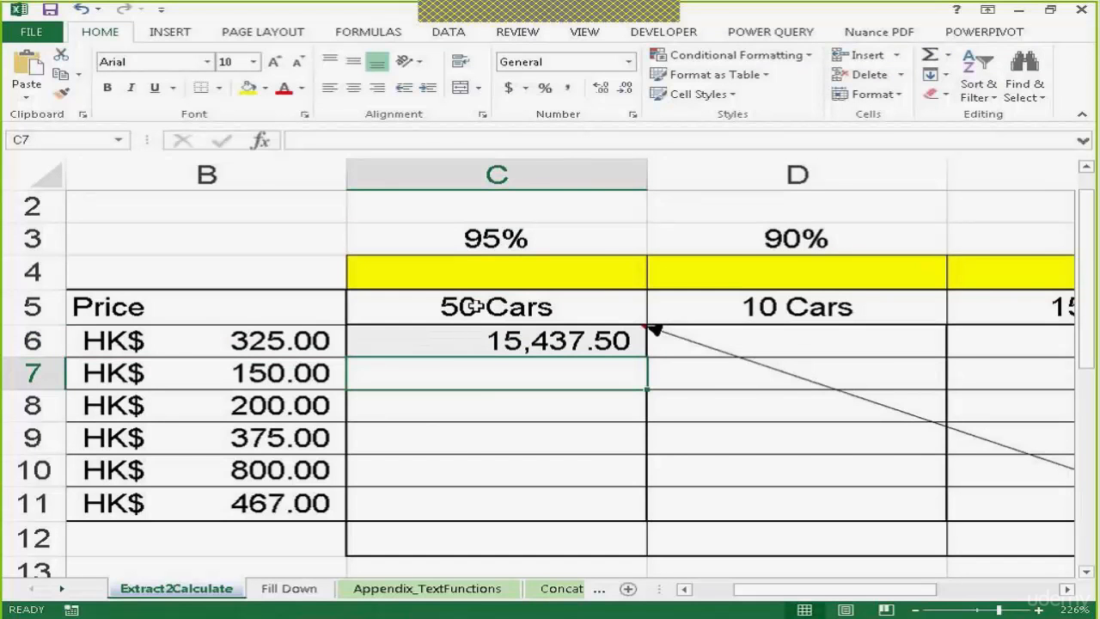
# Step: Change the quantity heading in C5 to 5000 Cars
pyautogui.doubleClick(480, 312)
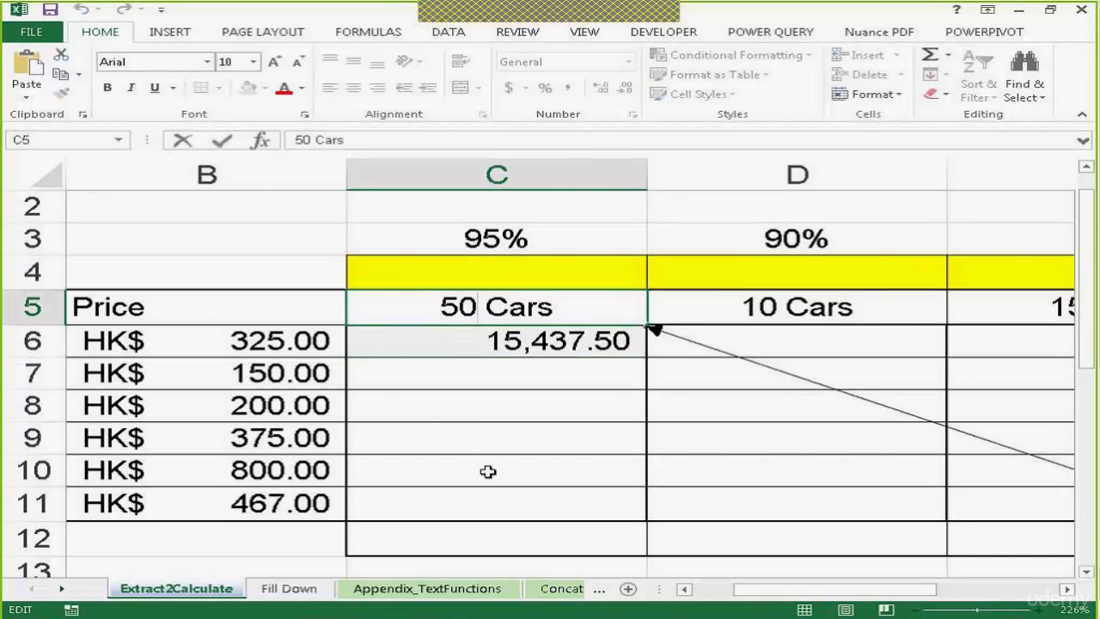
pyautogui.write('00')
pyautogui.press('Return')
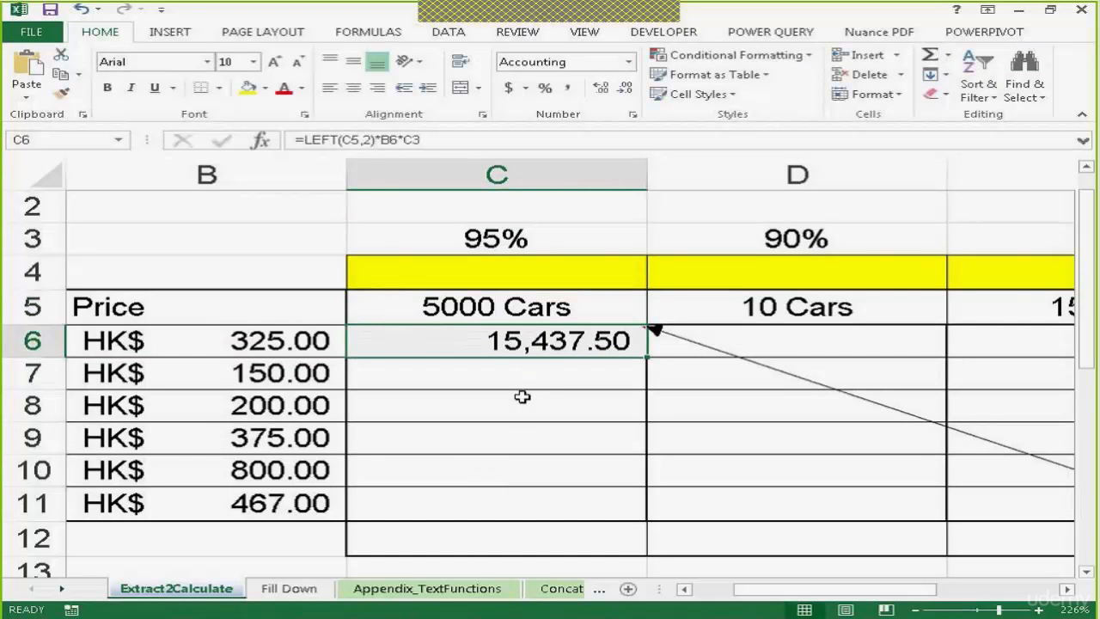
# Step: Set the number of characters LEFT extracts in C6 to 4, making the formula =LEFT(C5,4)*B6*C3
pyautogui.doubleClick(538, 345)
pyautogui.click(531, 355)
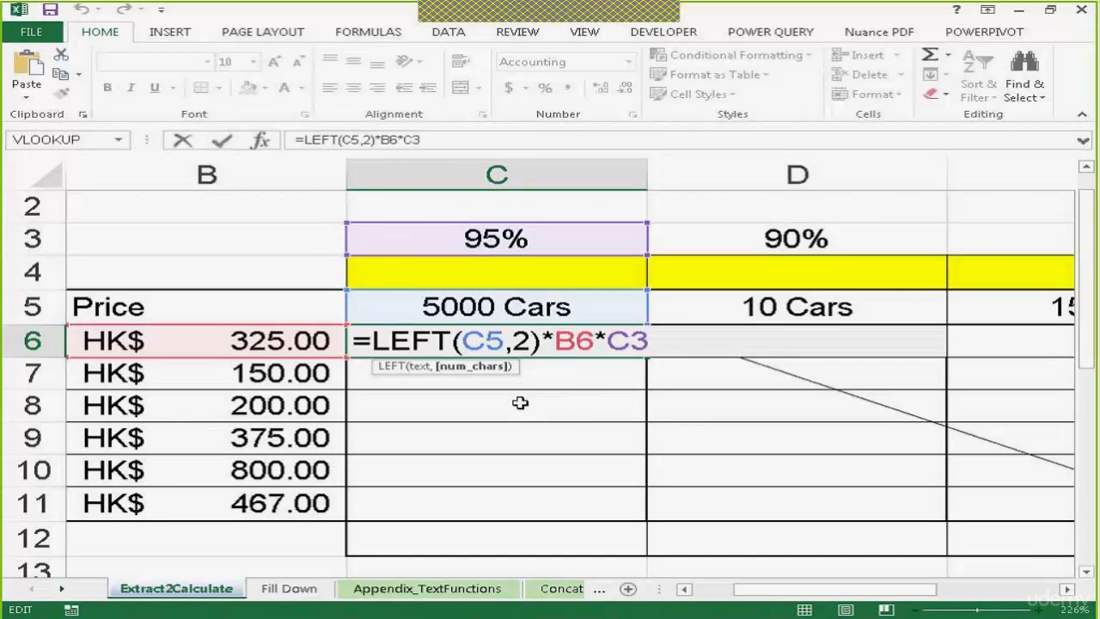
pyautogui.press('BackSpace')
pyautogui.write('4')
pyautogui.press('Return')
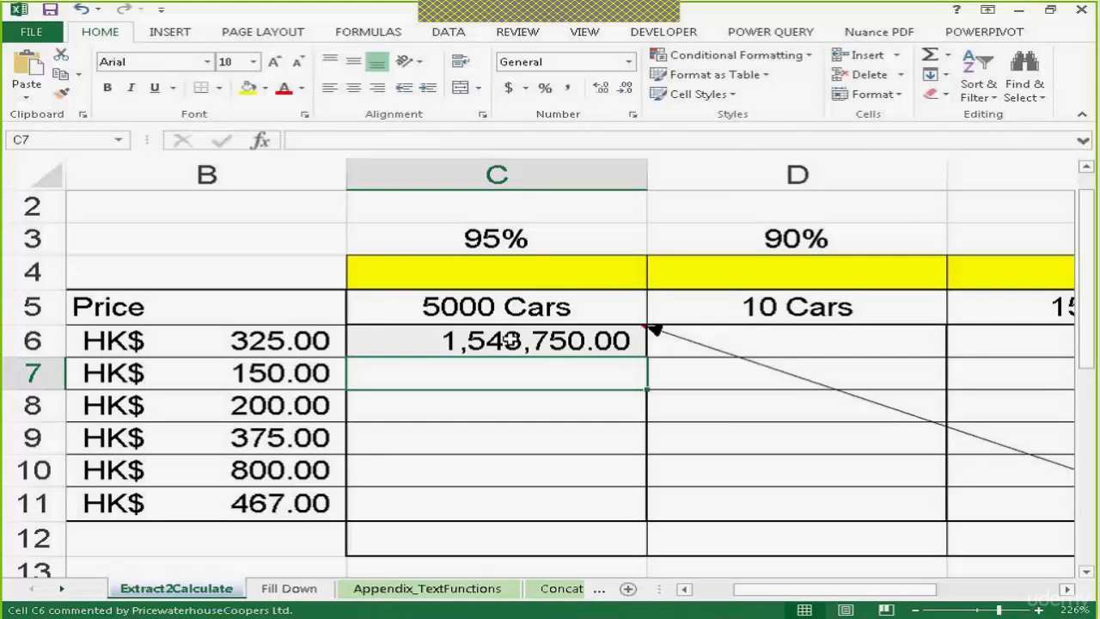
# Step: Replace the formula in C6 with =FIND("C",C5) to locate the letter C in the quantity heading
pyautogui.click(511, 340)
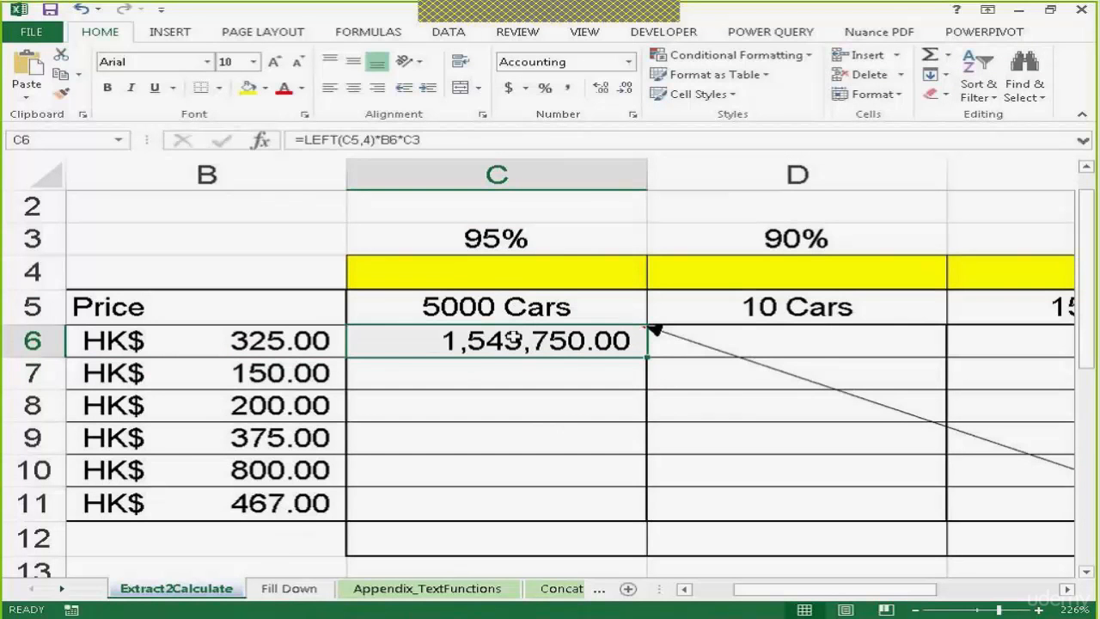
pyautogui.press('Delete')
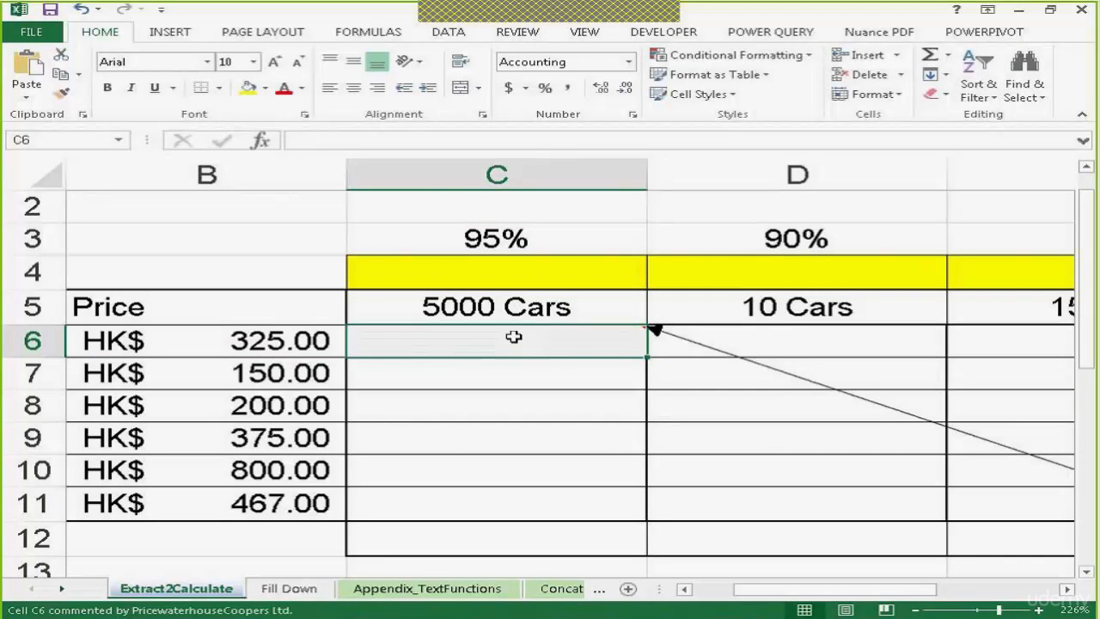
pyautogui.write('=f')
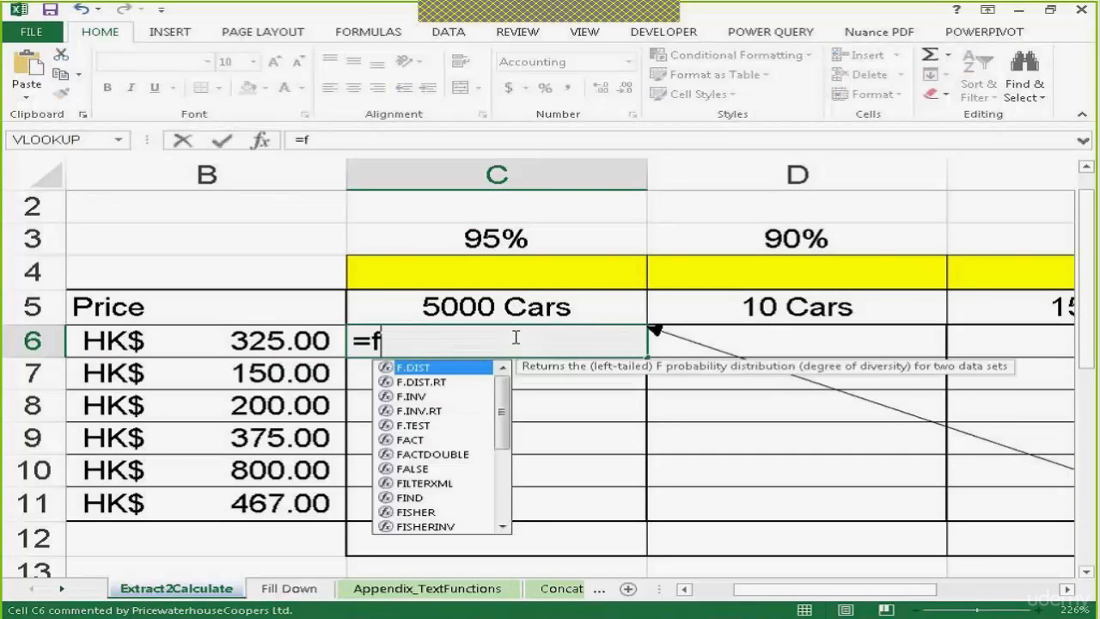
pyautogui.write('ind(')
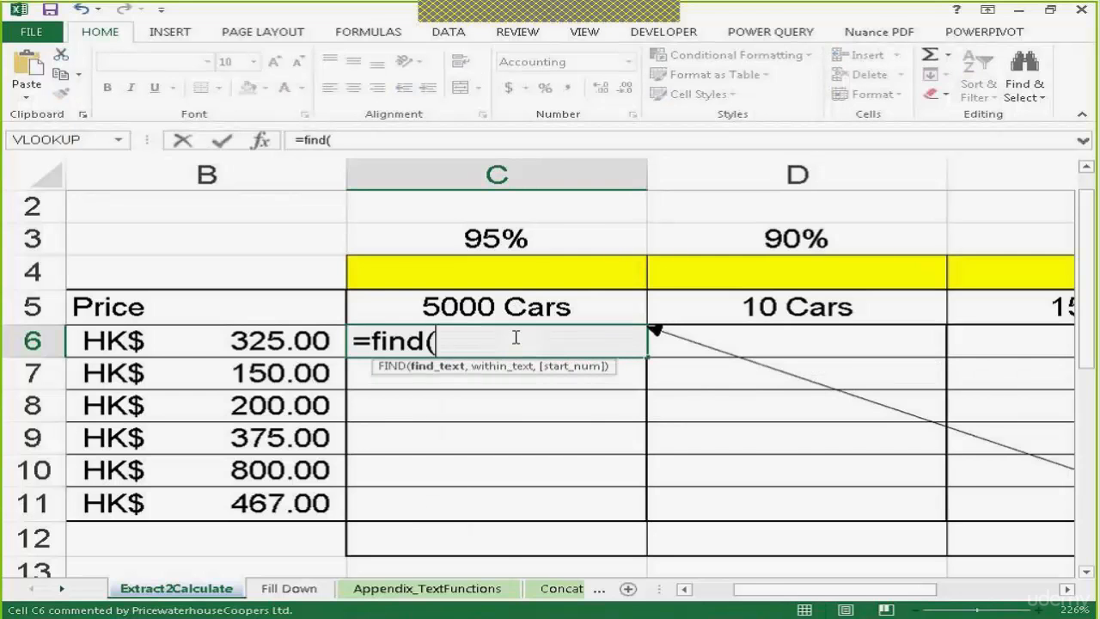
pyautogui.press('BackSpace')
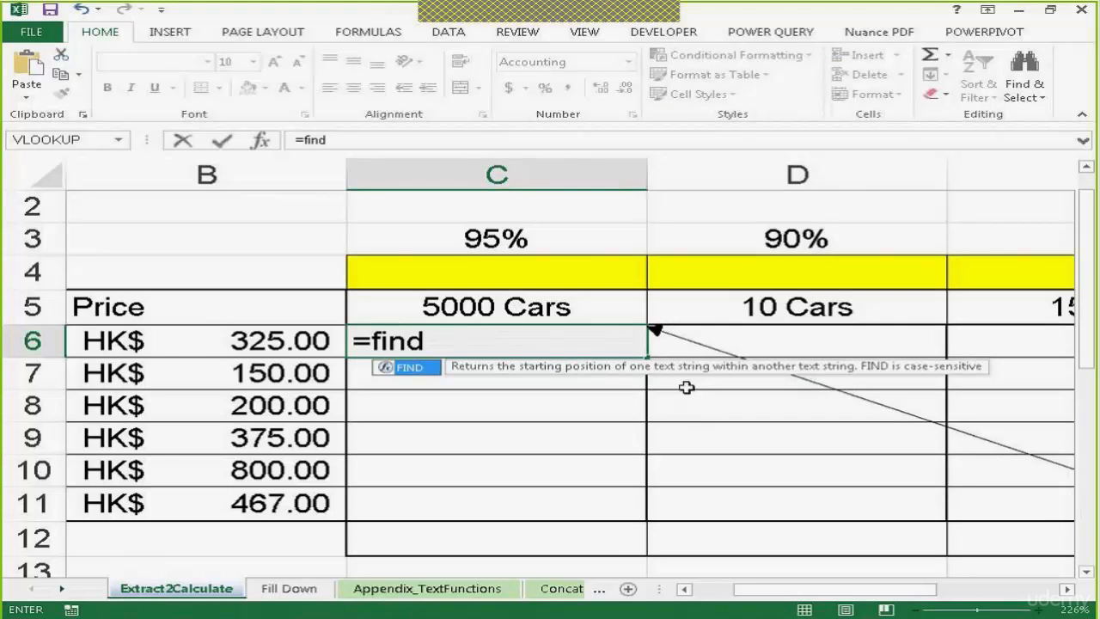
pyautogui.write('(')
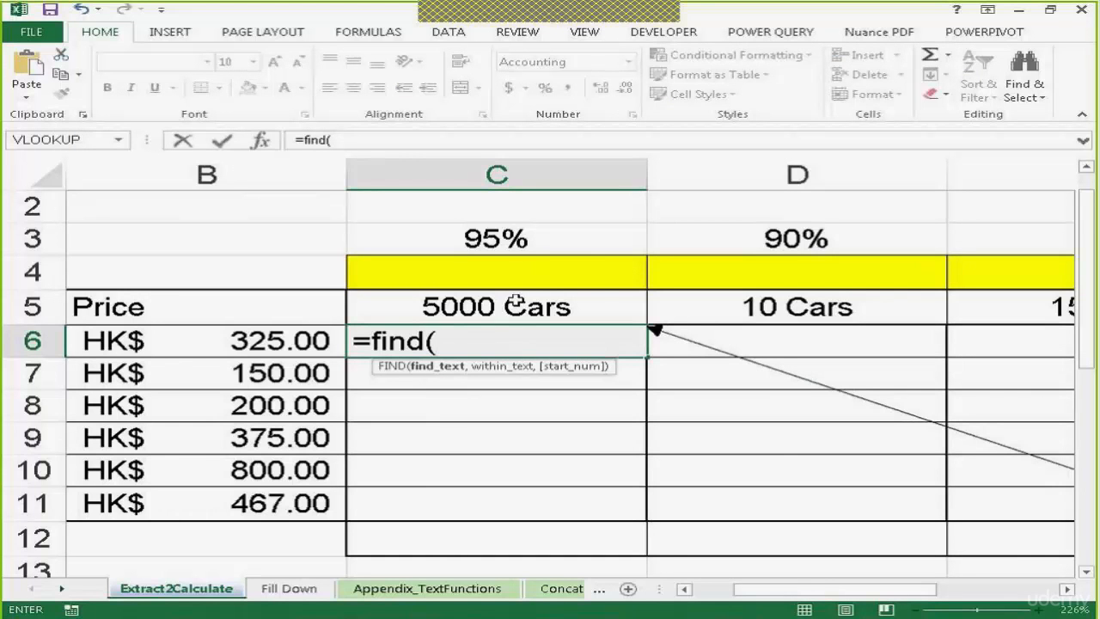
pyautogui.write('"')
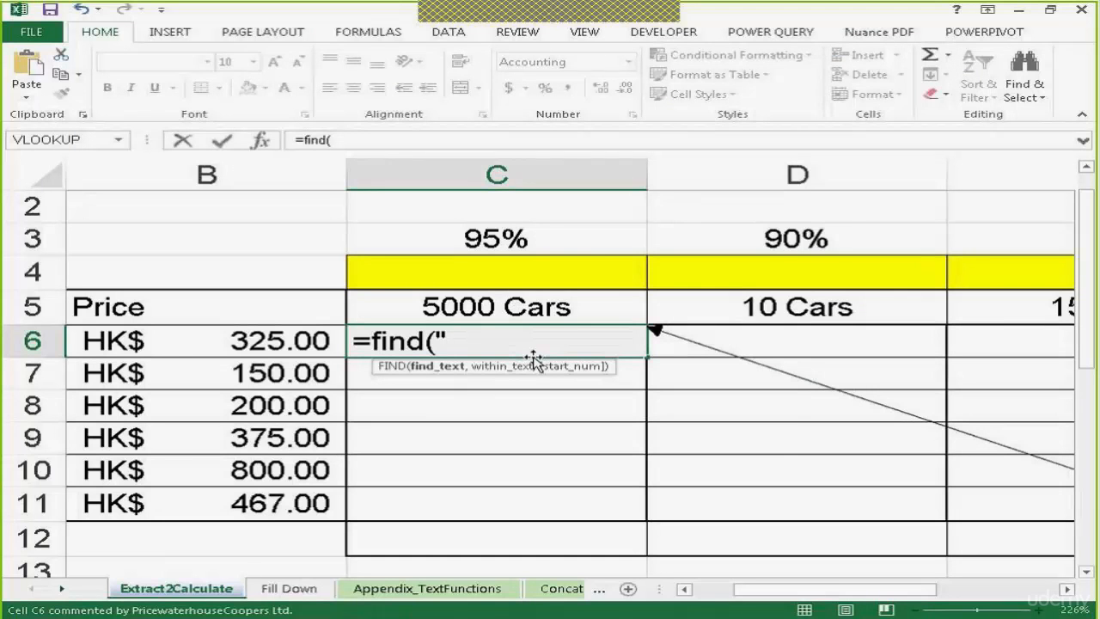
pyautogui.write('C",')
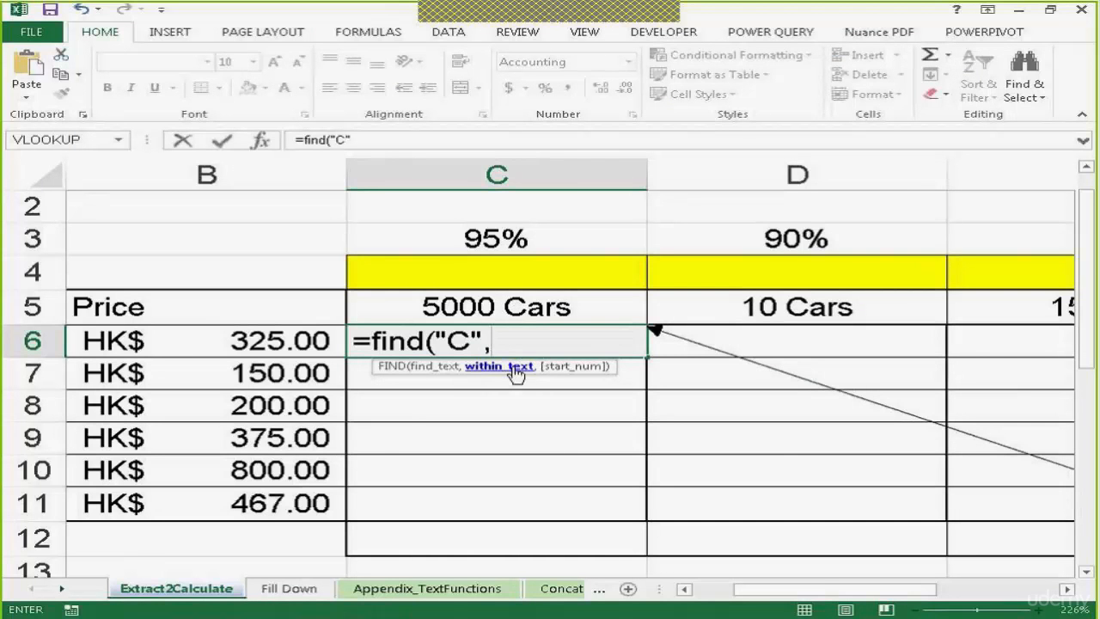
pyautogui.click(490, 315)
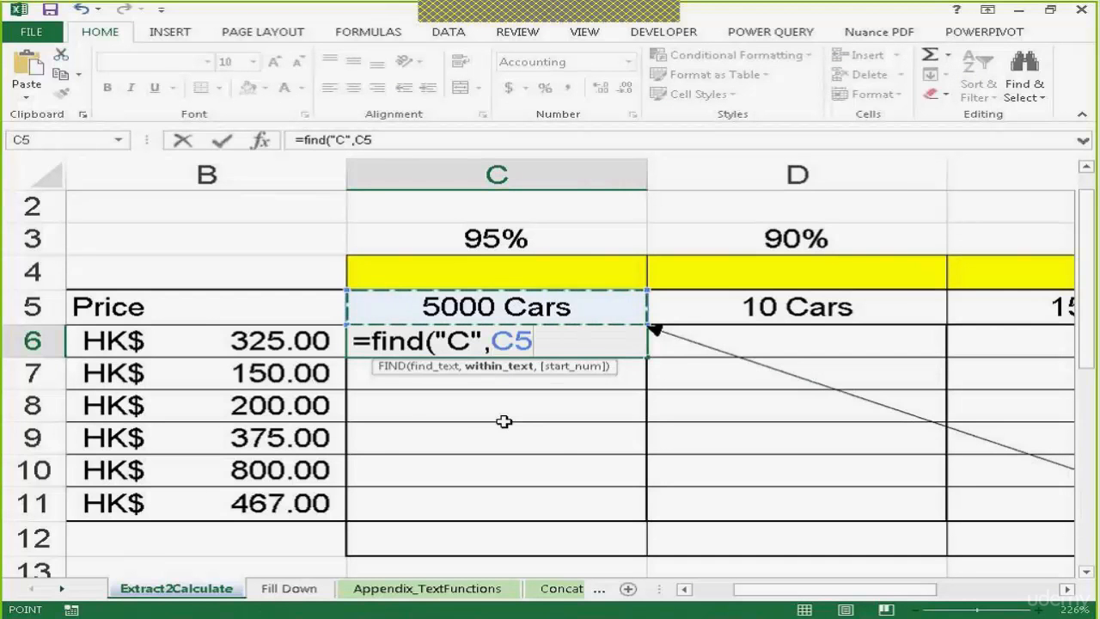
pyautogui.write(')')
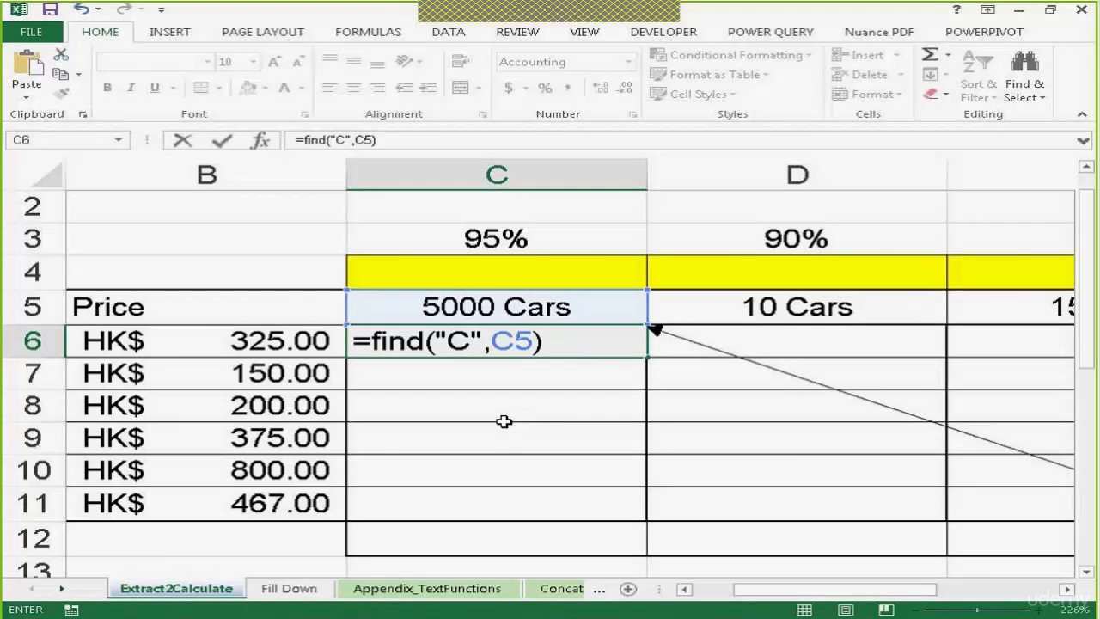
pyautogui.press('Return')
# Step: Set the number format of C6 to General
pyautogui.click(559, 340)
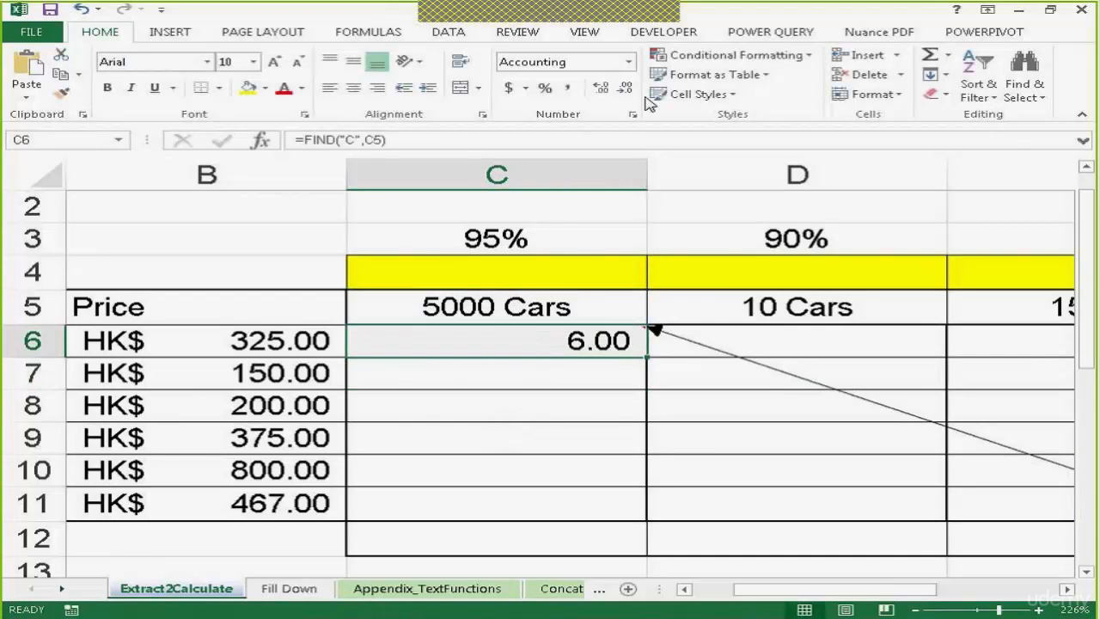
pyautogui.click(628, 62)
pyautogui.click(602, 86)
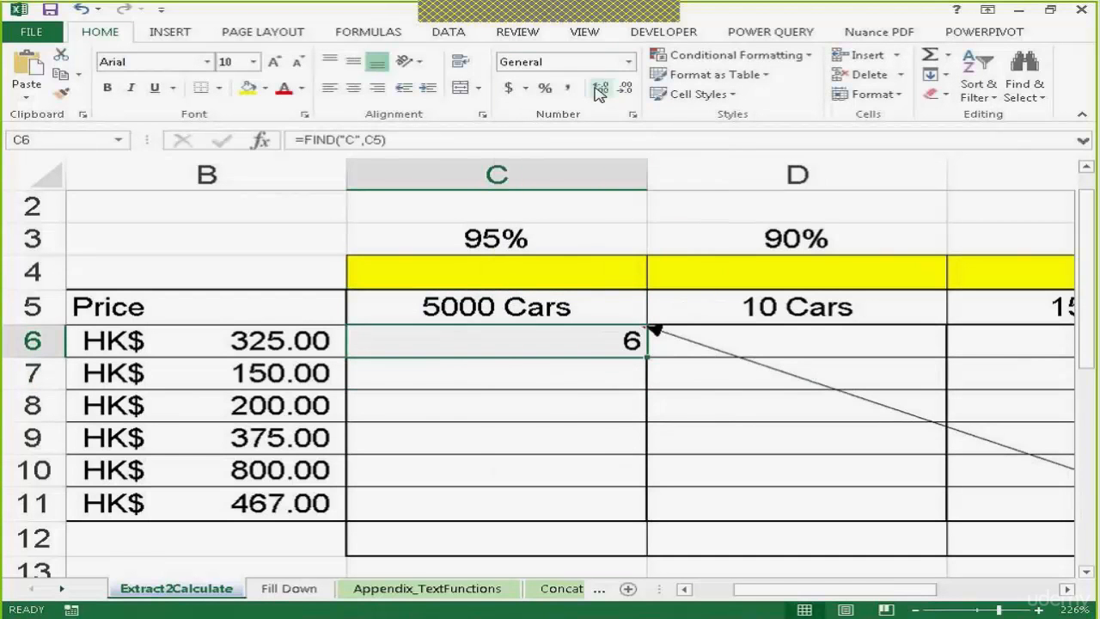
# Step: Change the search text in C6's FIND formula to a space, making it =FIND(" ",C5)
pyautogui.doubleClick(580, 351)
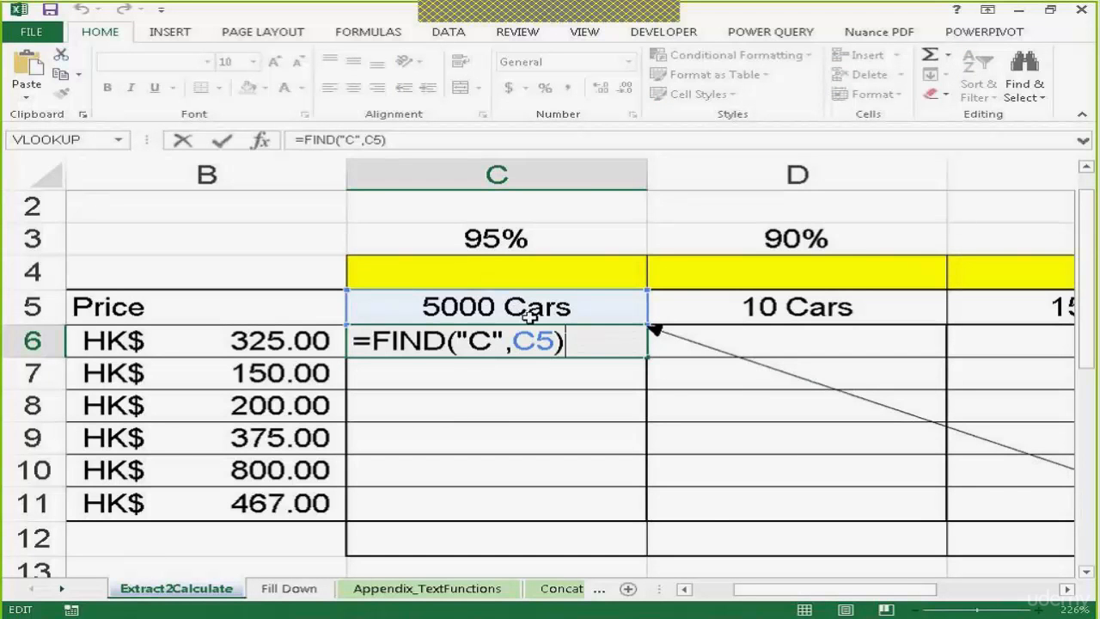
pyautogui.press('Return')
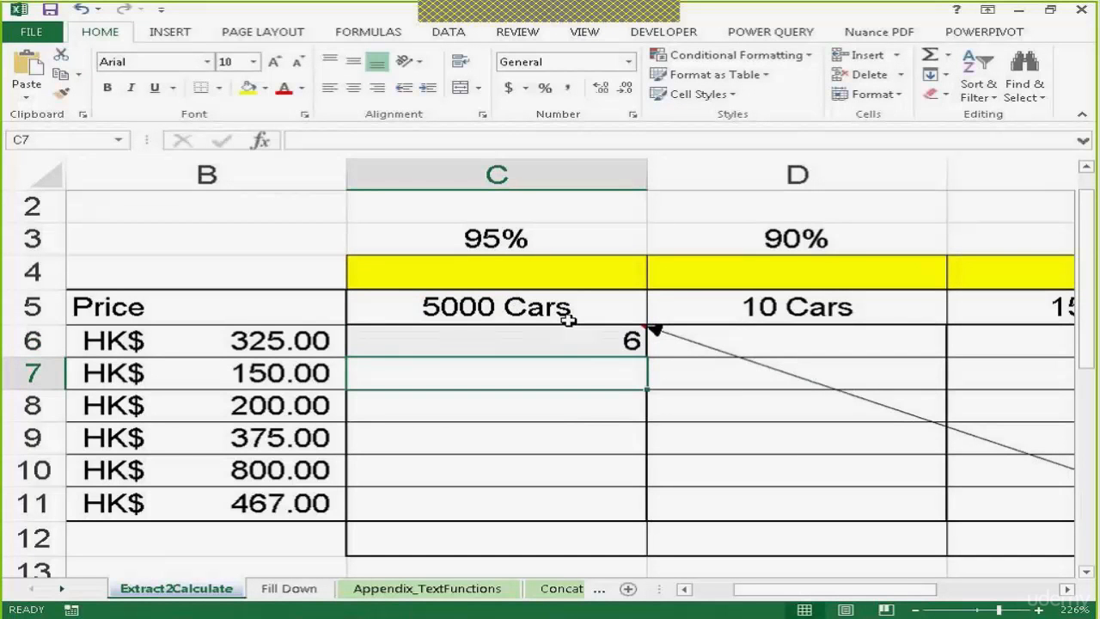
pyautogui.doubleClick(611, 341)
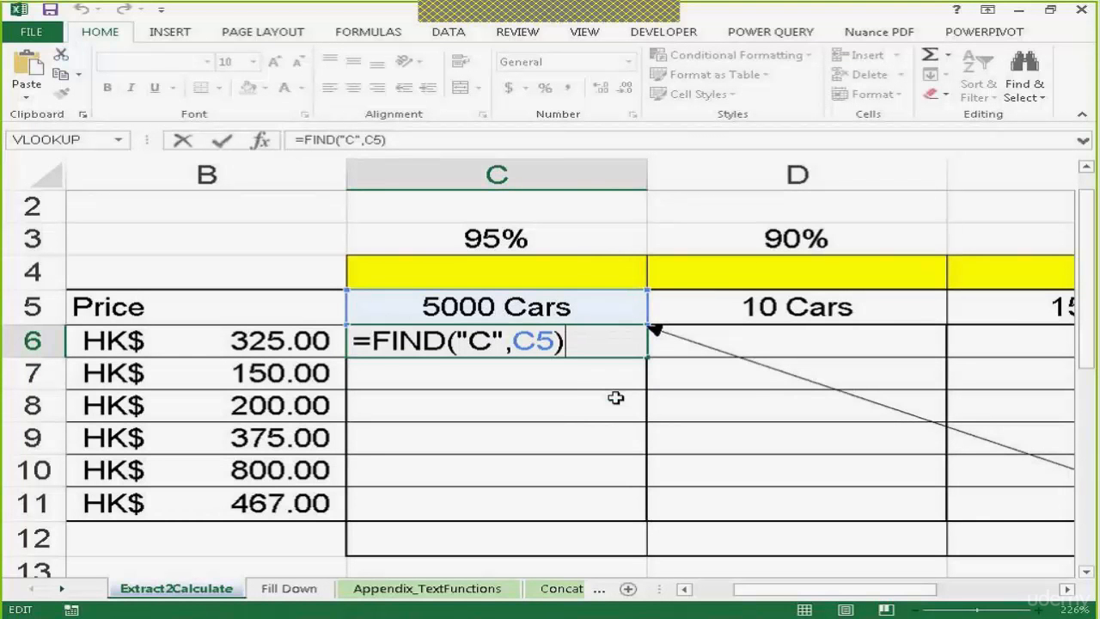
pyautogui.click(503, 340)
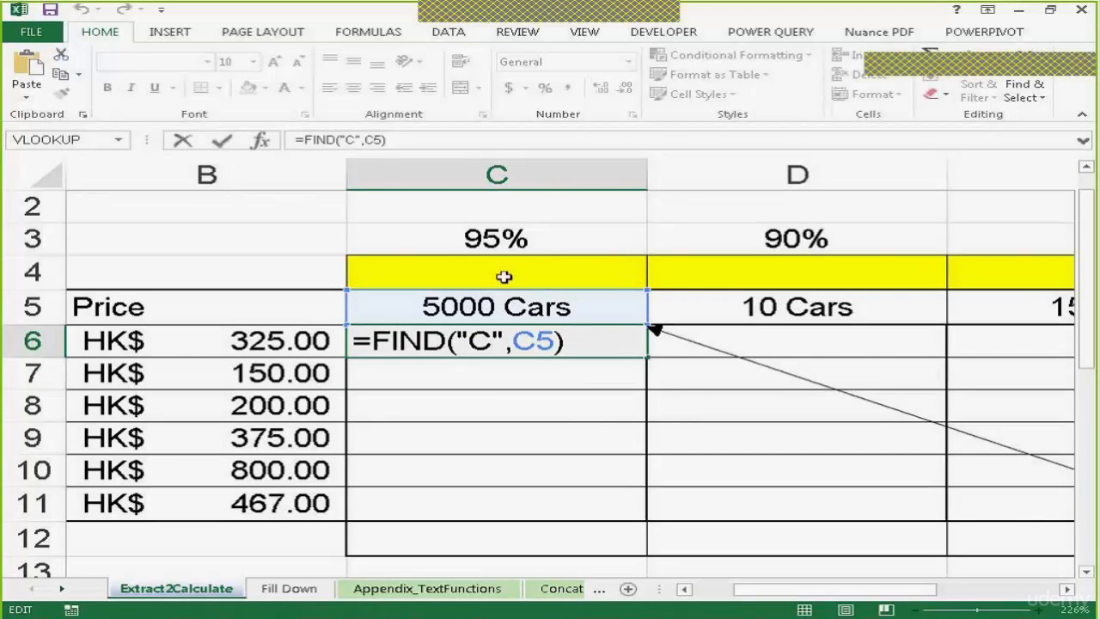
pyautogui.click(495, 348)
pyautogui.press('BackSpace')
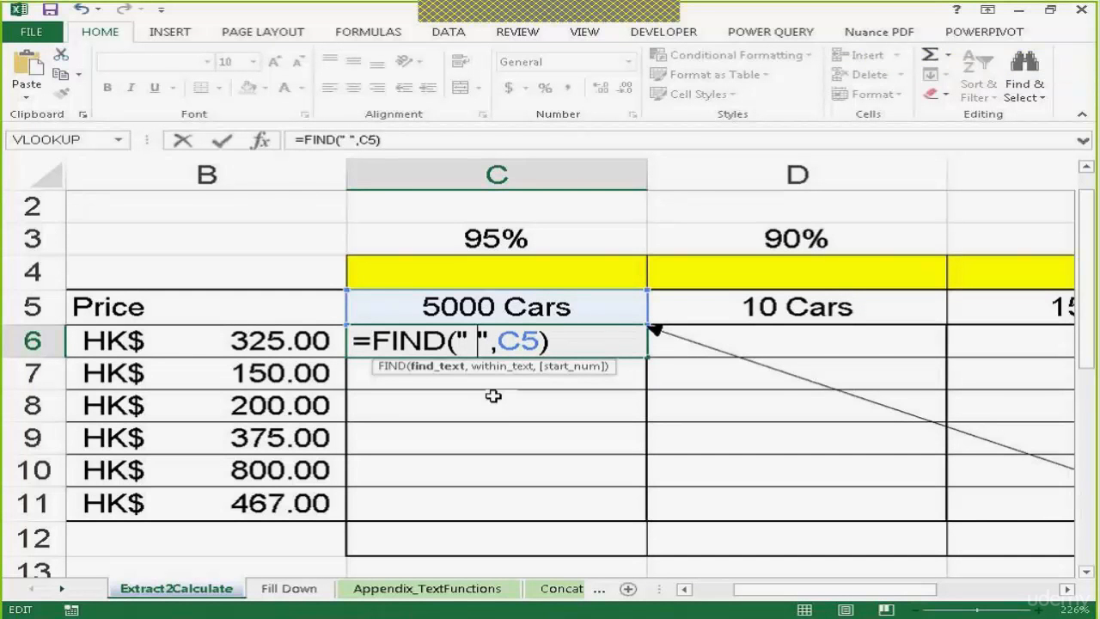
pyautogui.press('Return')
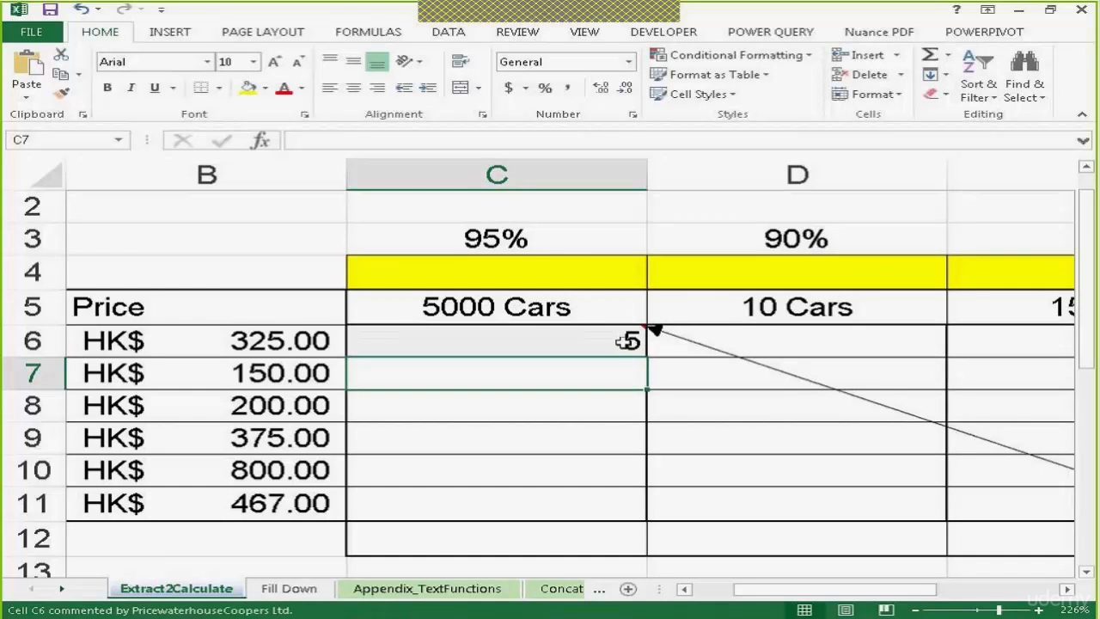
# Step: Replace the formula in C6 with =LEFT(C5,FIND(" ",C5)) to extract the characters up to the space
pyautogui.doubleClick(623, 340)
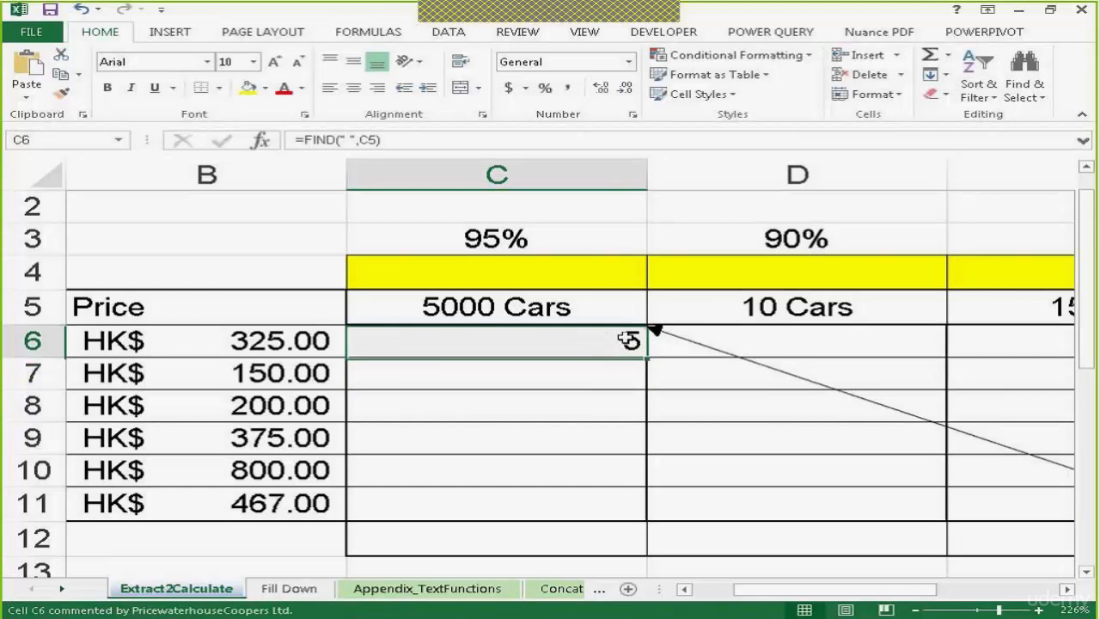
pyautogui.moveTo(555, 348); pyautogui.dragTo(379, 350)
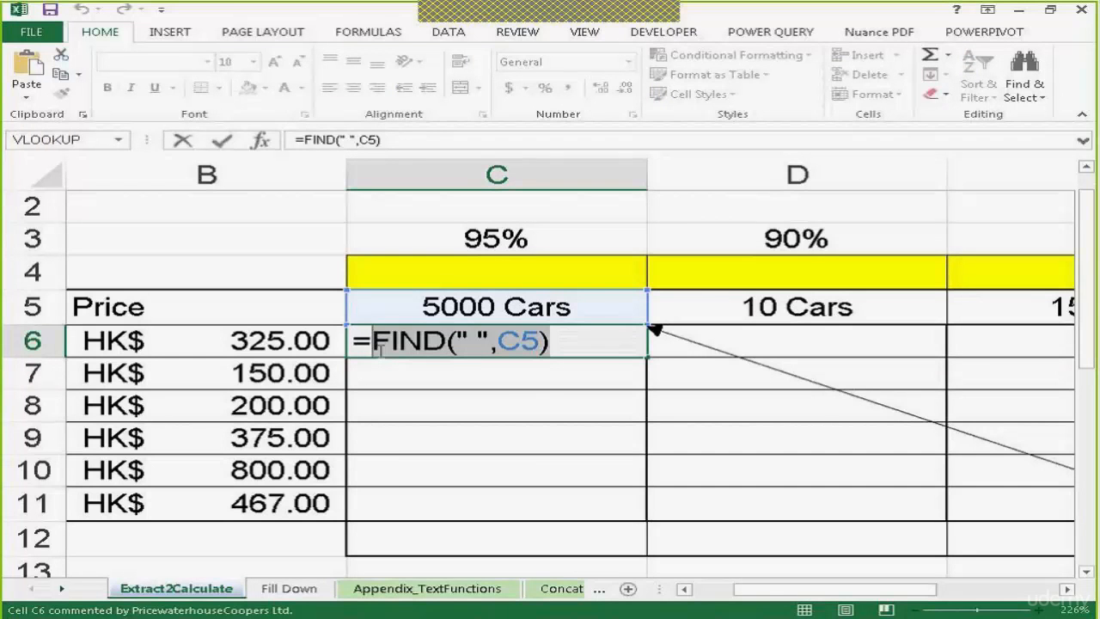
pyautogui.press('BackSpace')
pyautogui.write('le')
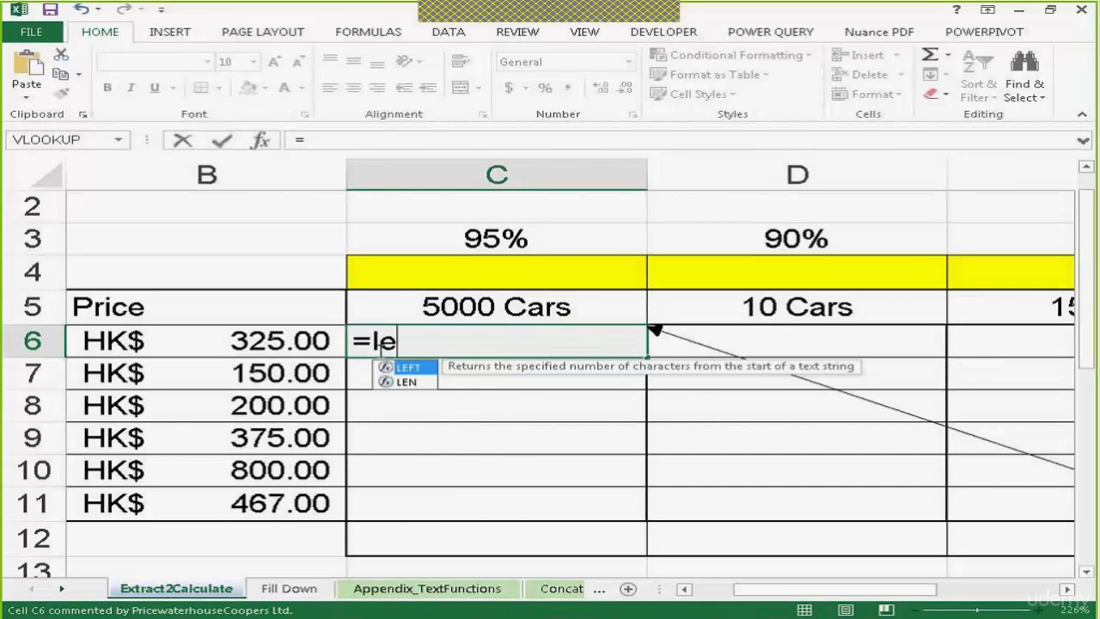
pyautogui.write('f')
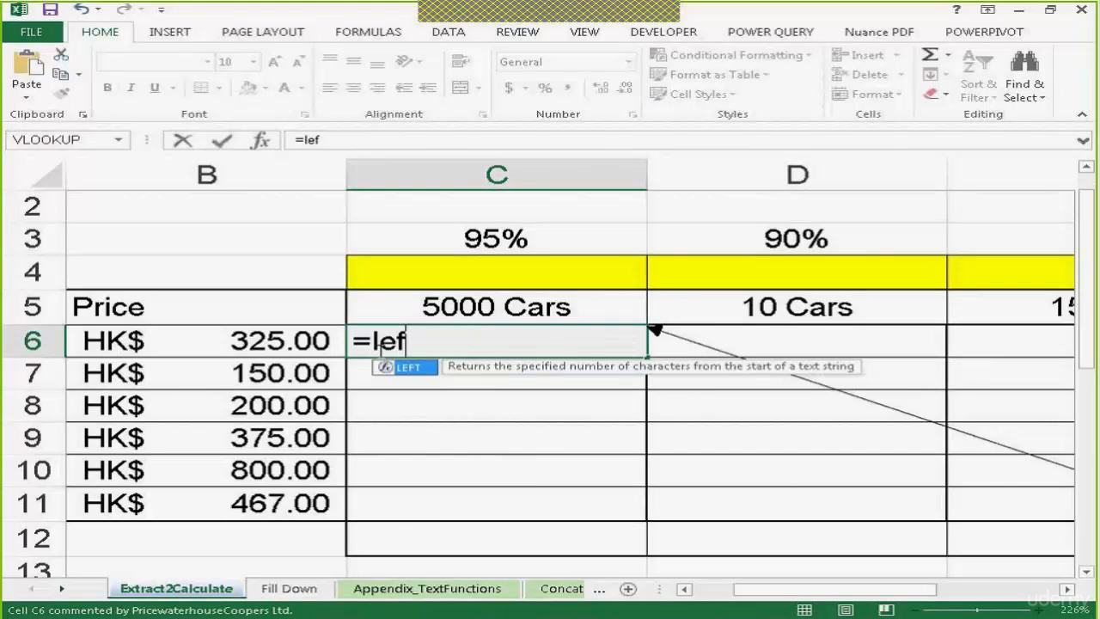
pyautogui.write('t(')
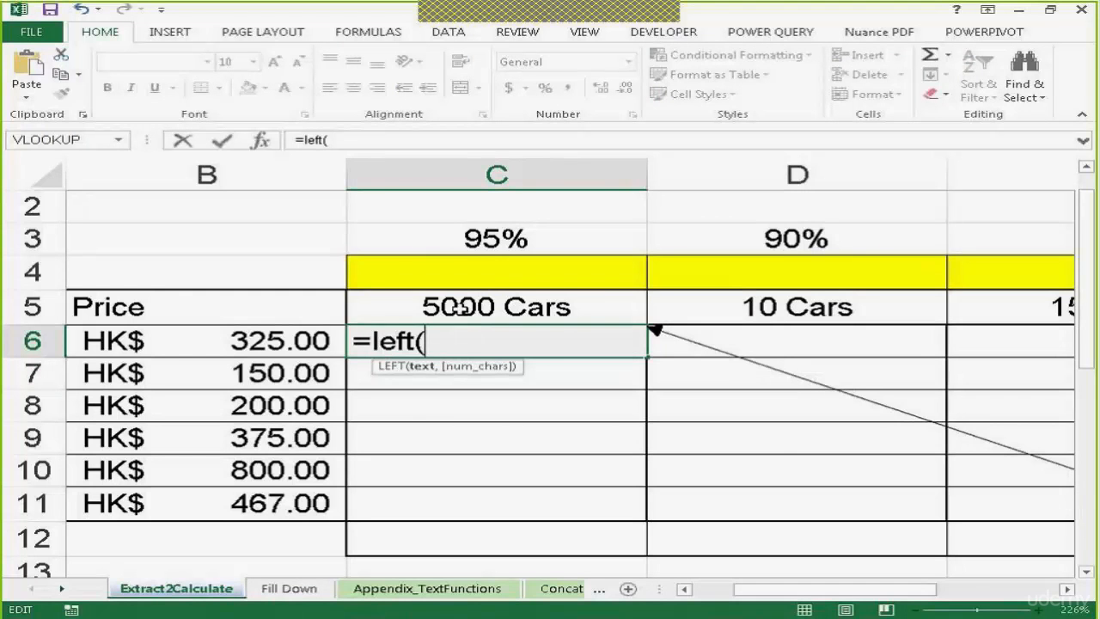
pyautogui.click(456, 309)
pyautogui.write(',')
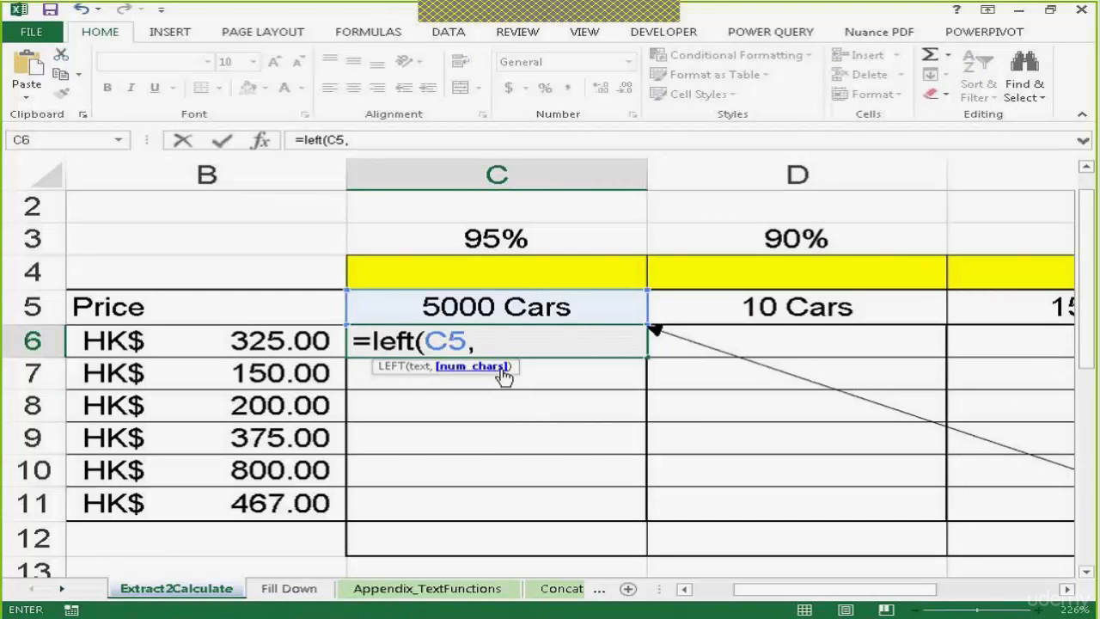
pyautogui.write('f')
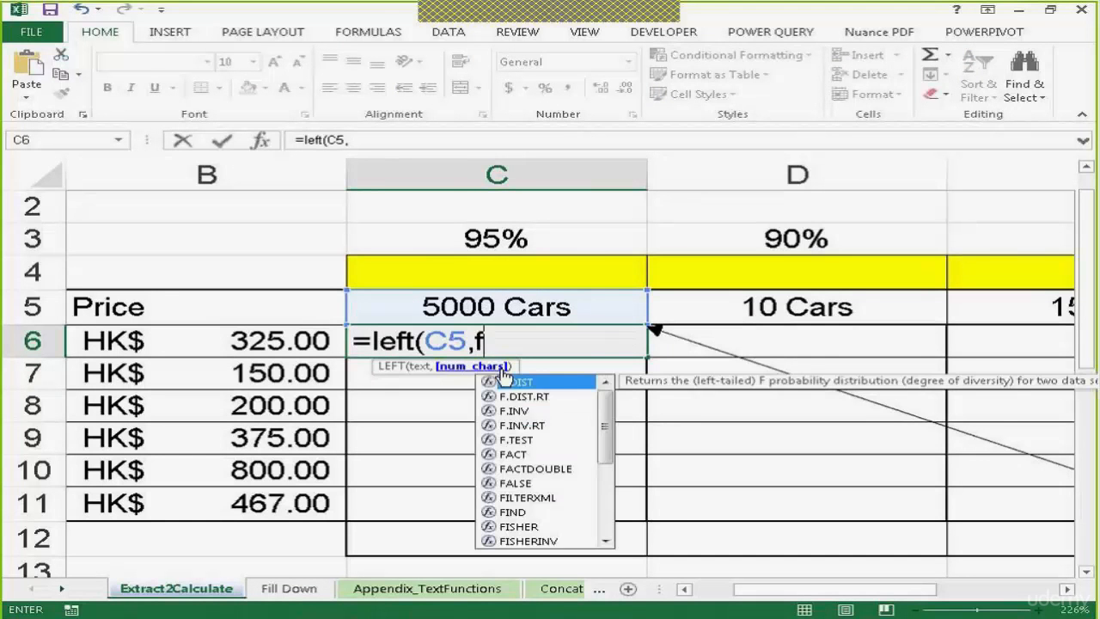
pyautogui.write('in')
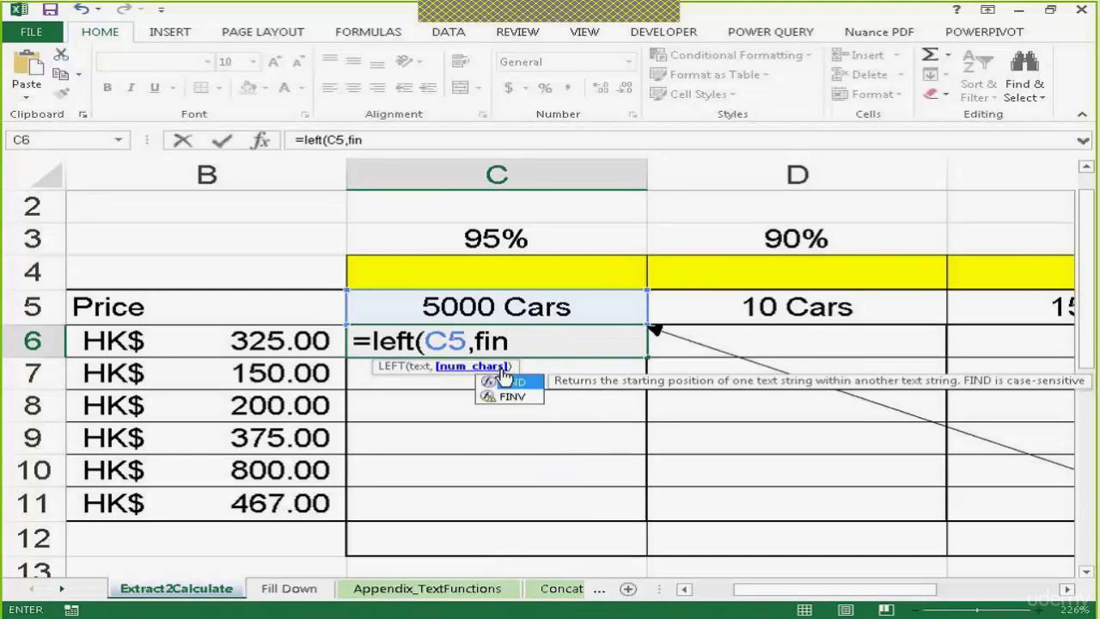
pyautogui.write('d(')
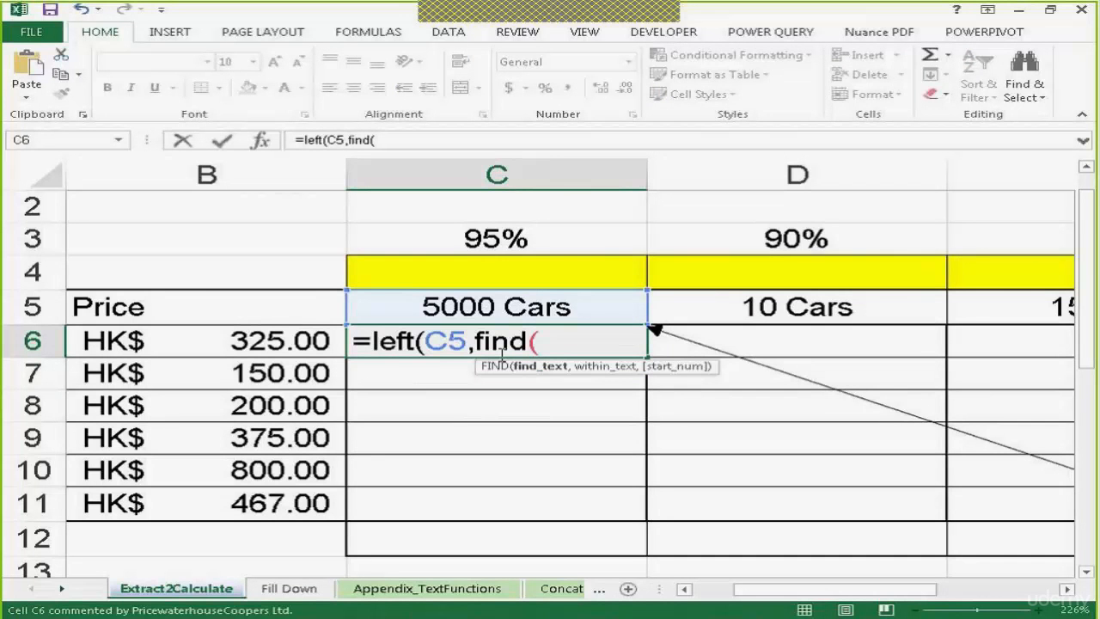
pyautogui.write('" ",')
pyautogui.click(529, 311)
pyautogui.write('))')
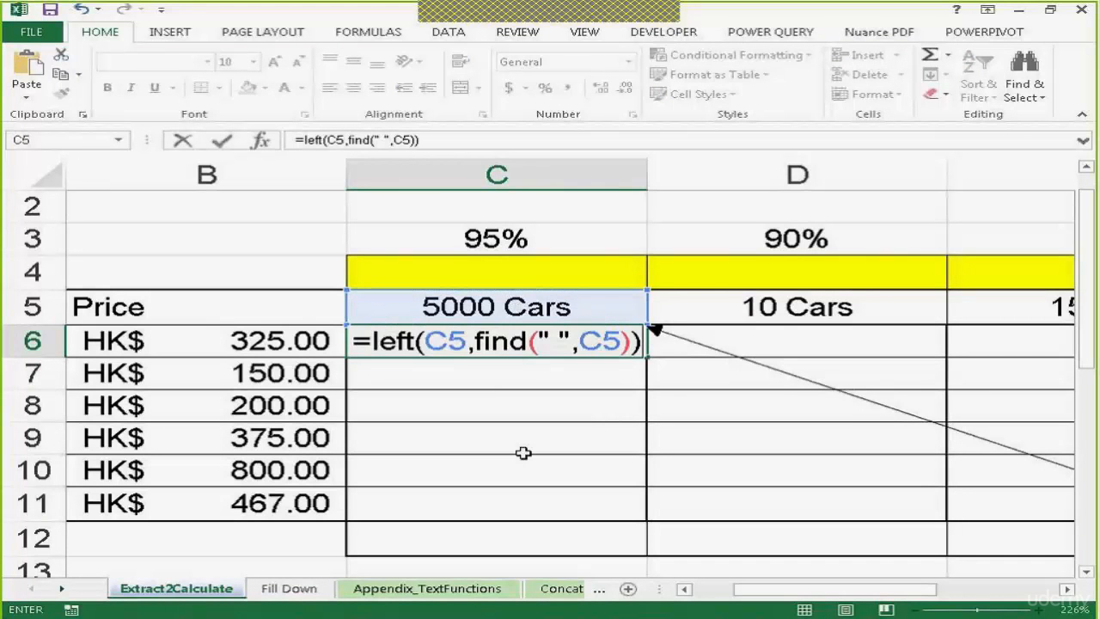
pyautogui.press('Return')
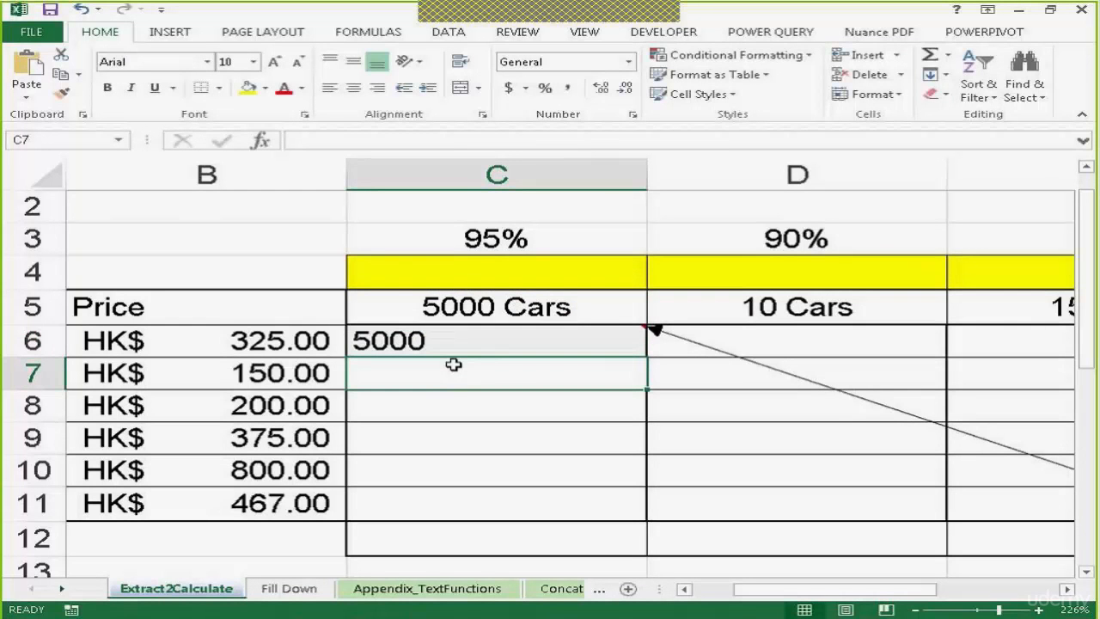
# Step: Change the quantity heading in C5 to 50000 Cars
pyautogui.doubleClick(460, 307)
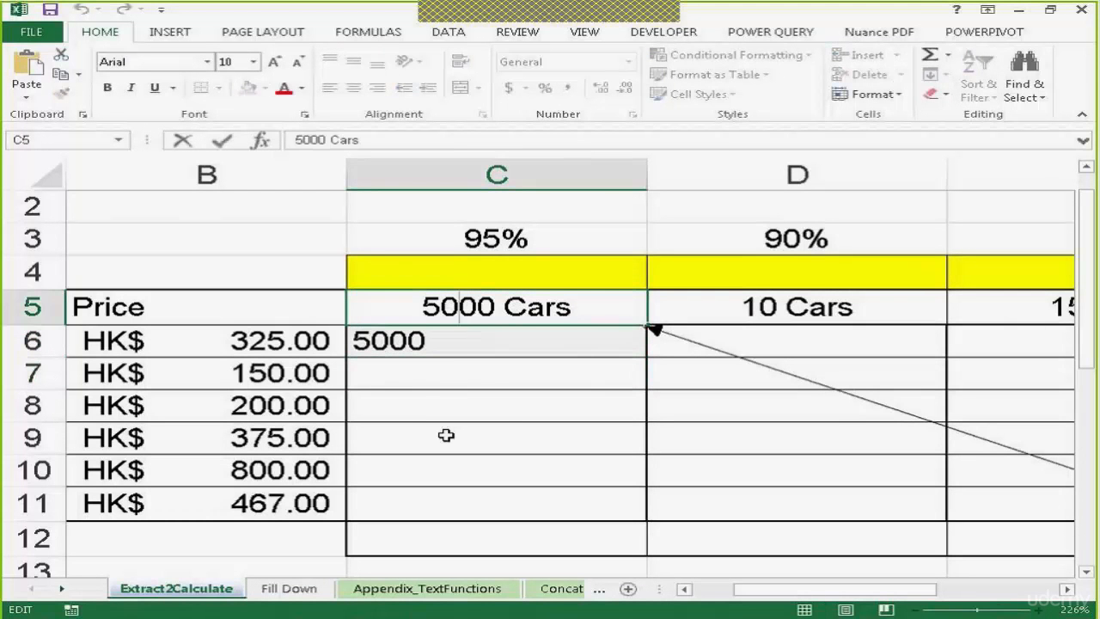
pyautogui.write('0')
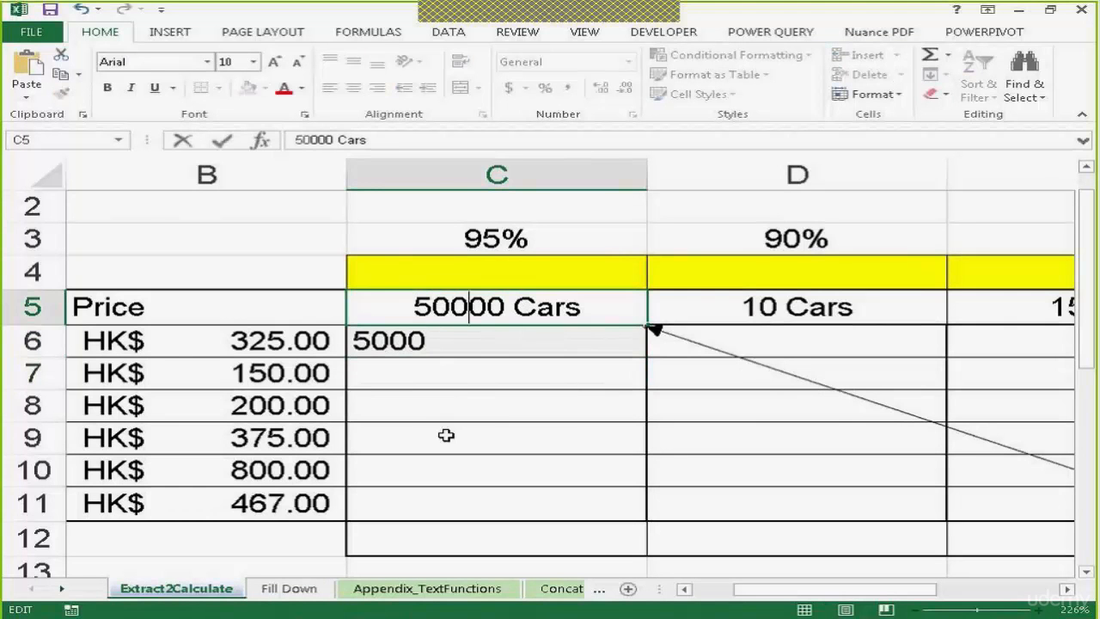
pyautogui.press('Return')
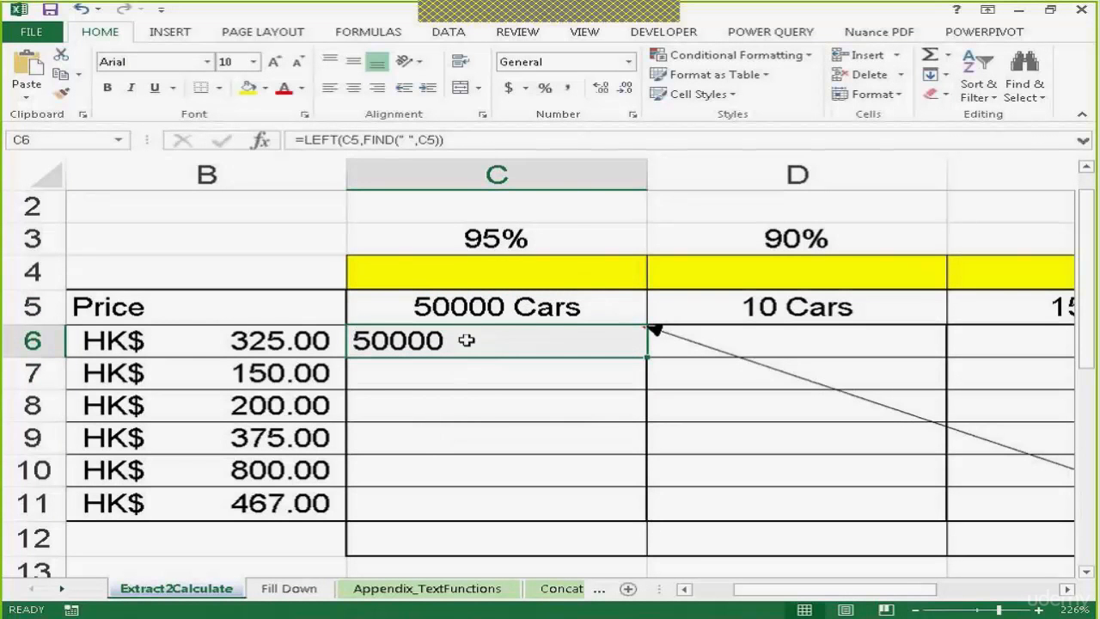
# Step: Subtract 1 from the FIND result in C6, making the formula =LEFT(C5,FIND(" ",C5)-1)
pyautogui.doubleClick(466, 336)
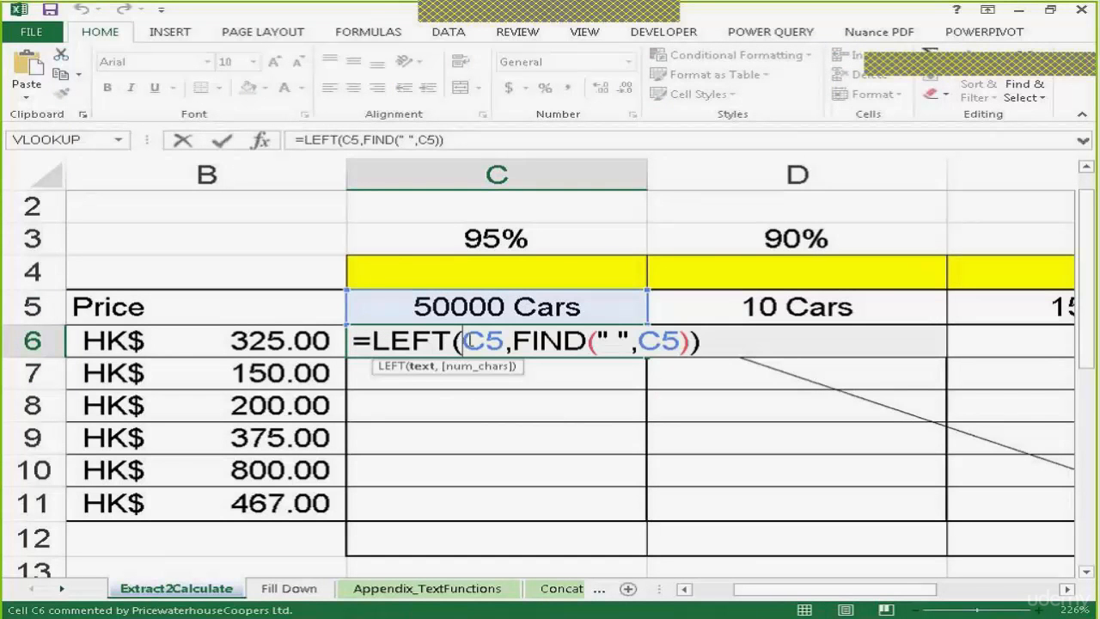
pyautogui.click(692, 341)
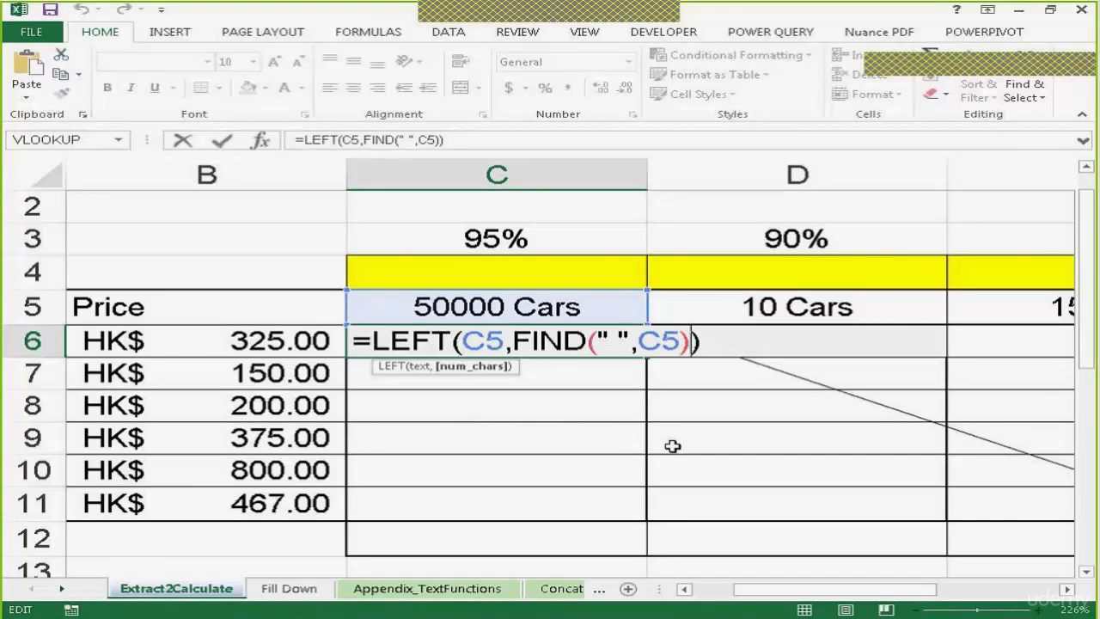
pyautogui.write('-')
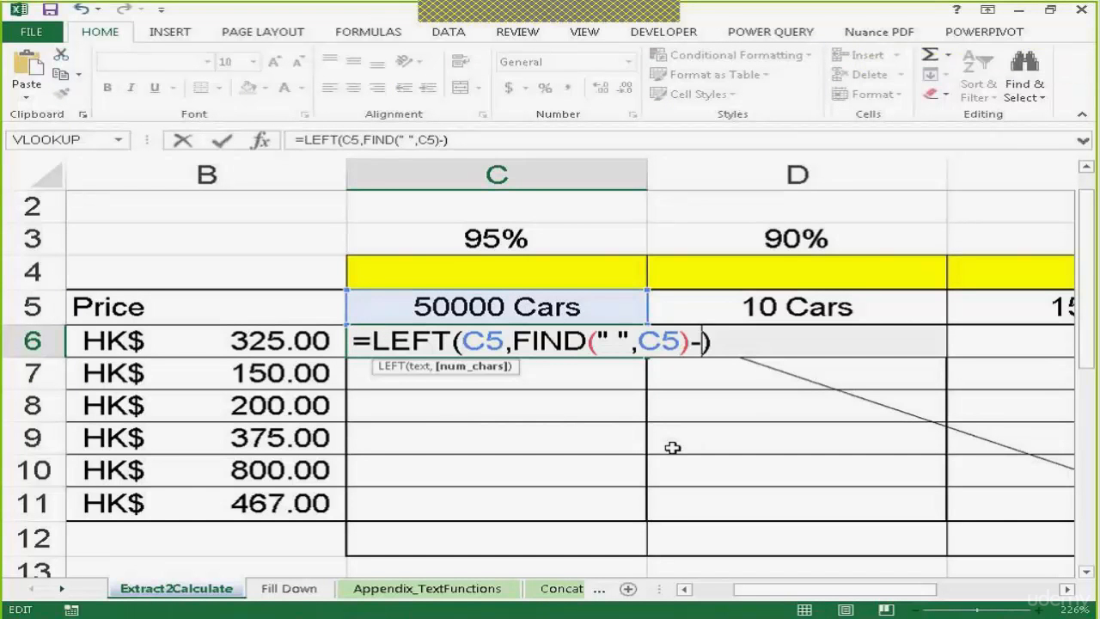
pyautogui.write('1')
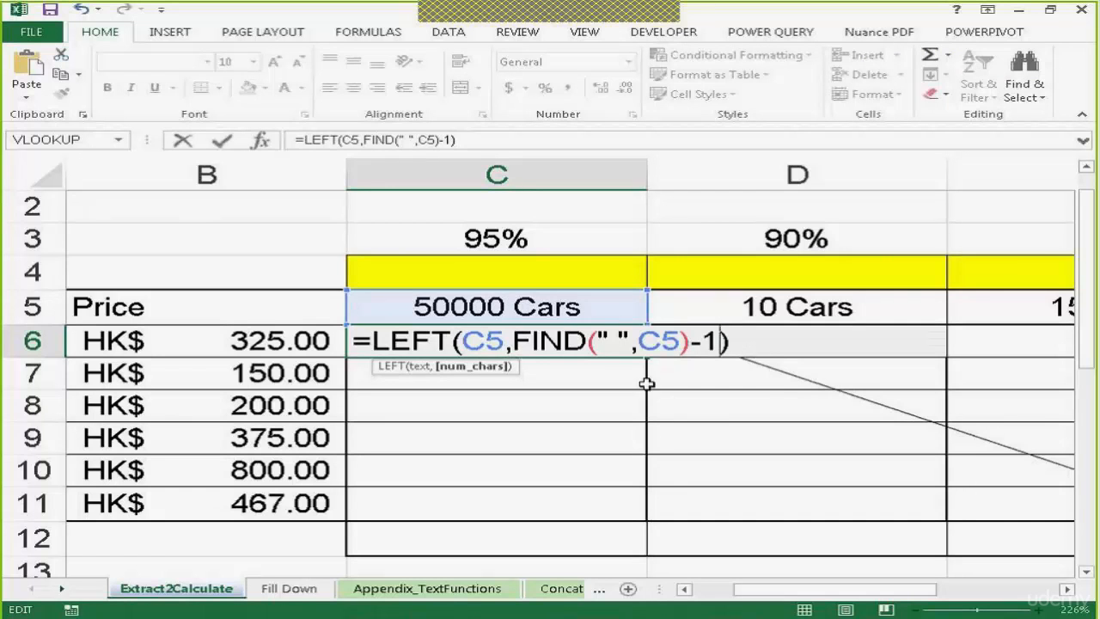
pyautogui.press('Return')
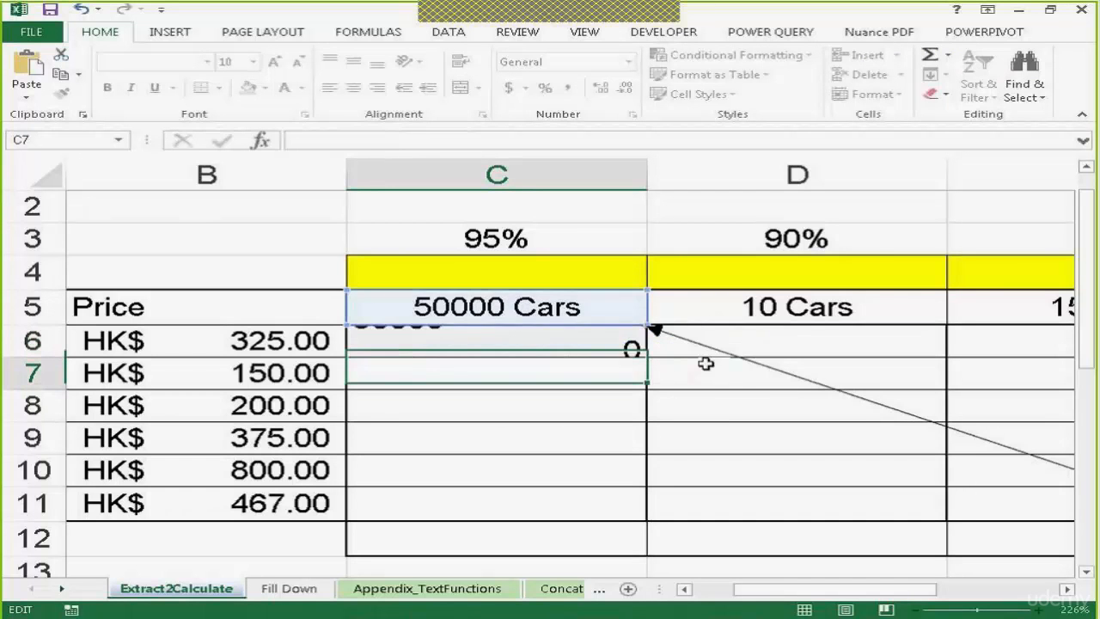
# Step: Change the quantity heading in C5 to 5 Cars
pyautogui.doubleClick(470, 307)
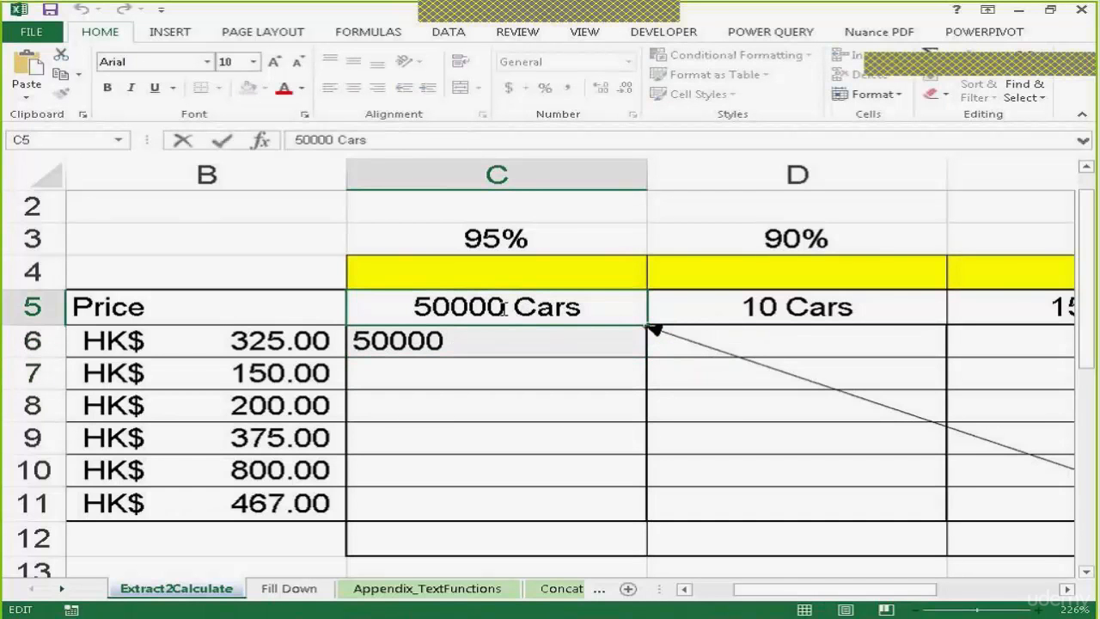
pyautogui.moveTo(506, 307); pyautogui.dragTo(432, 307)
pyautogui.press('Delete')
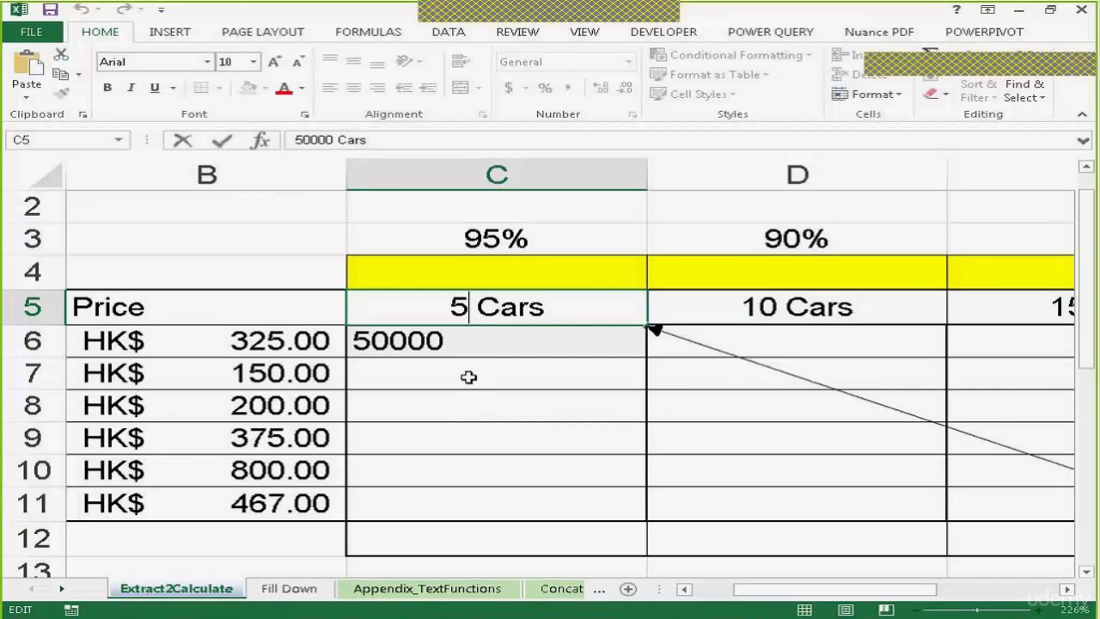
pyautogui.press('Return')
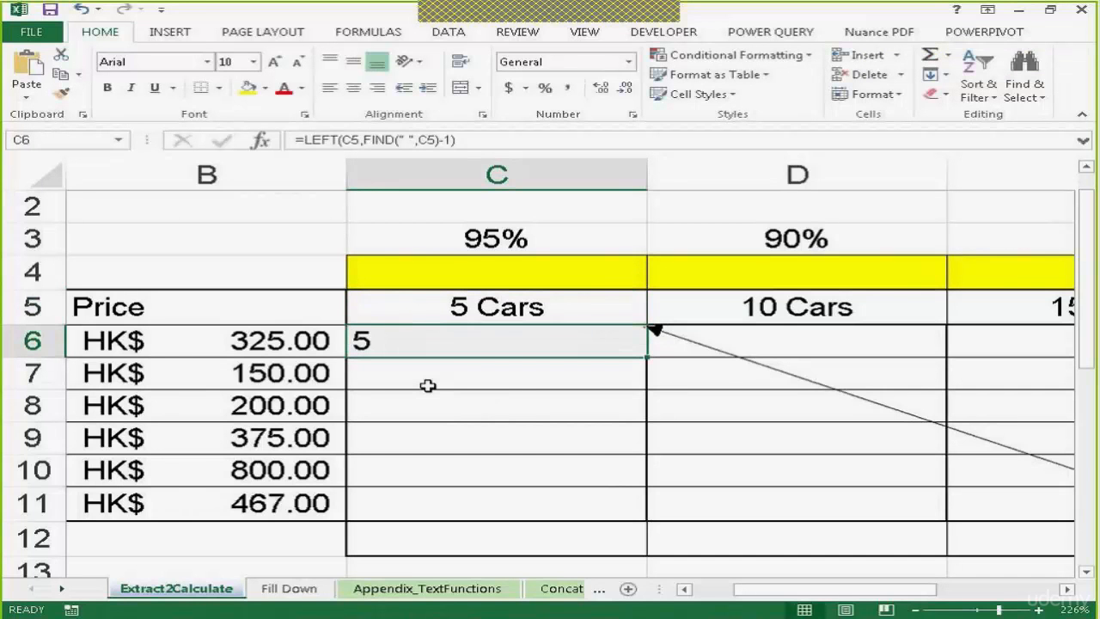
# Step: Multiply C6's extracted quantity by the price and discount percent, making the formula =LEFT(C5,FIND(" ",C5)-1)*B6*C3
pyautogui.doubleClick(405, 341)
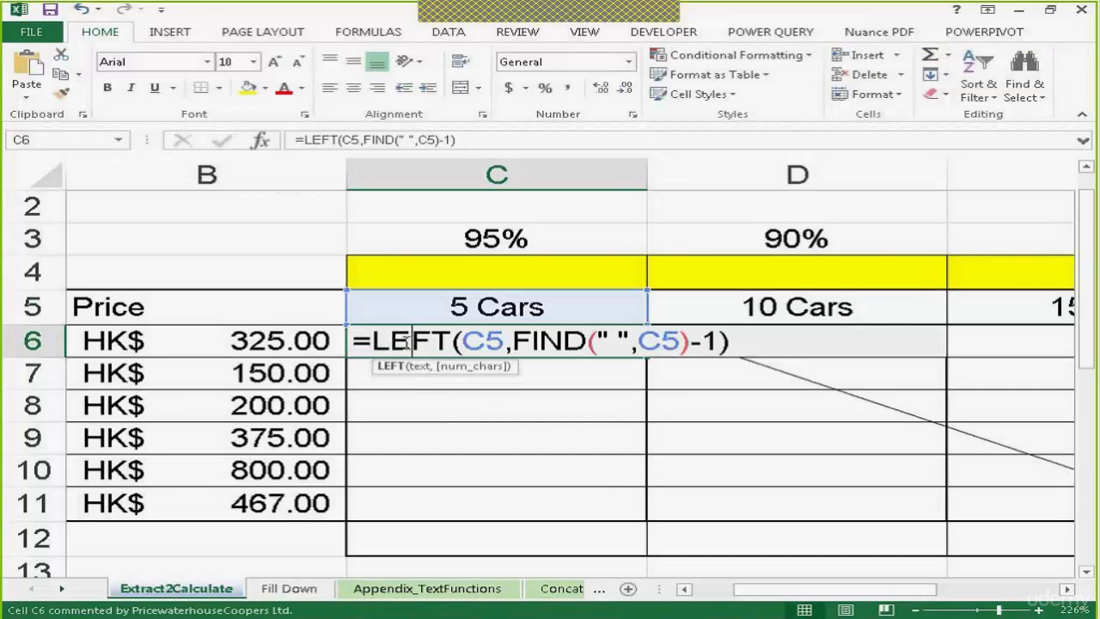
pyautogui.click(754, 340)
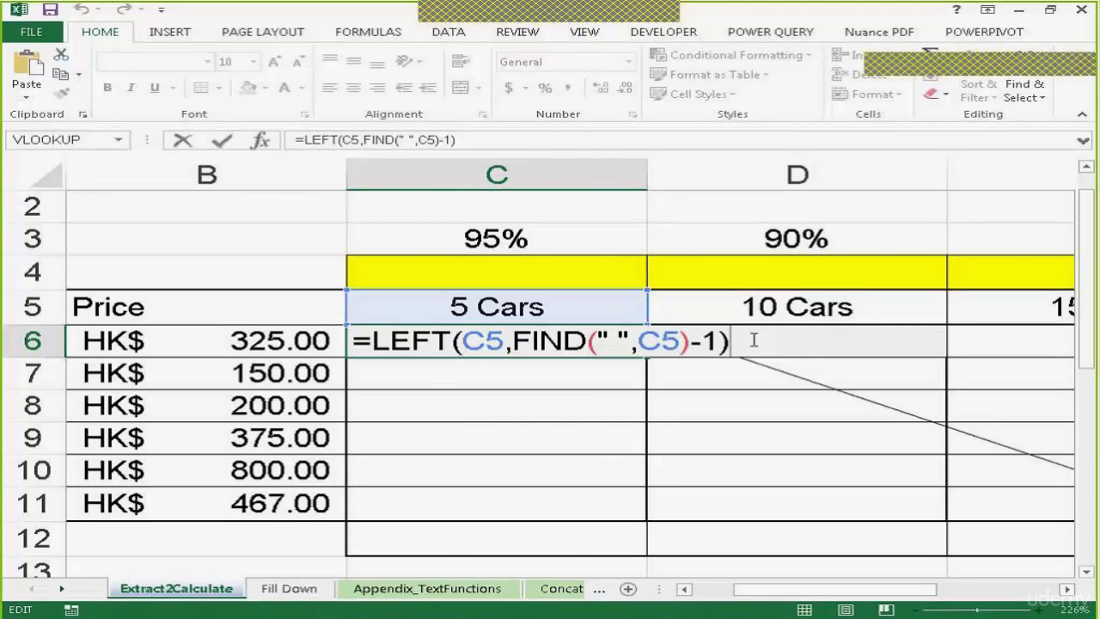
pyautogui.write('*')
pyautogui.click(232, 341)
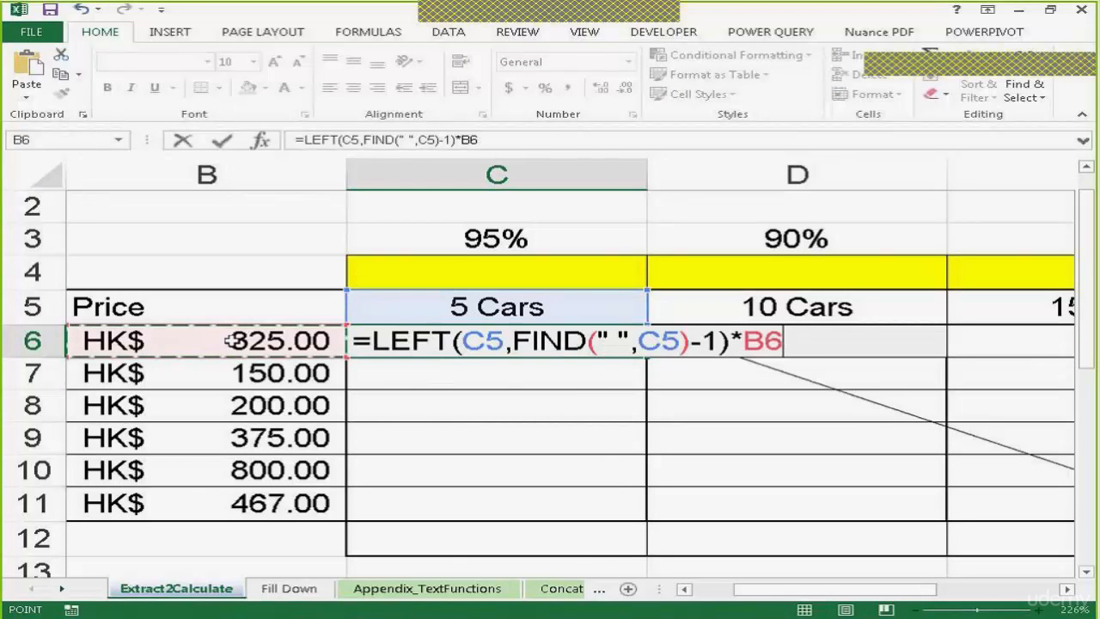
pyautogui.write('*')
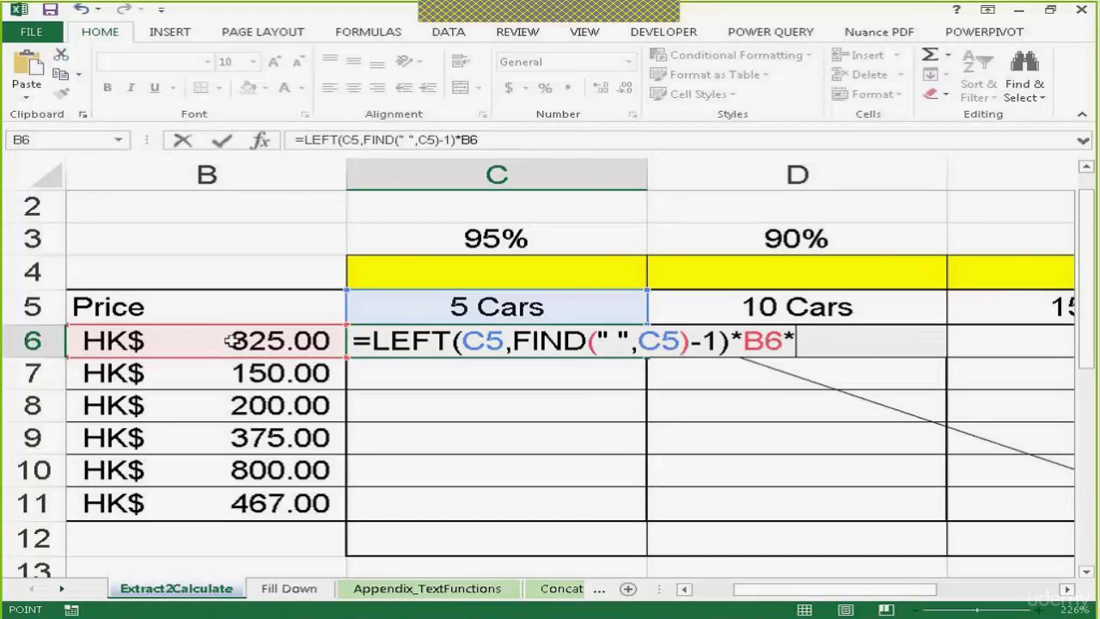
pyautogui.click(448, 237)
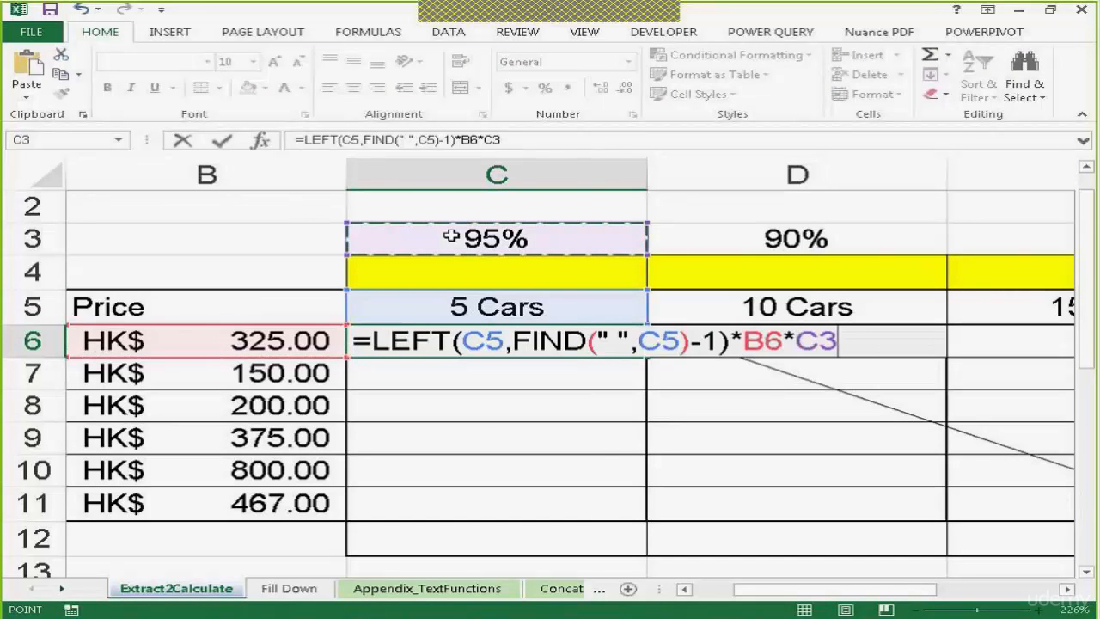
pyautogui.press('Return')
# Step: Change the quantity heading in C5 to 500 Cars
pyautogui.click(496, 320)
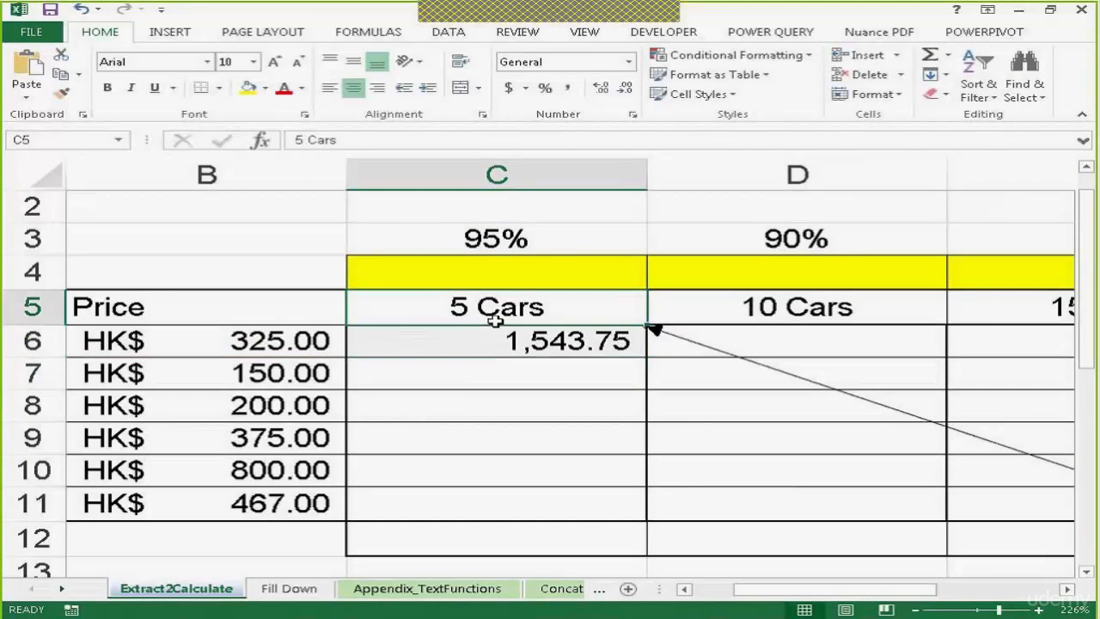
pyautogui.doubleClick(490, 309)
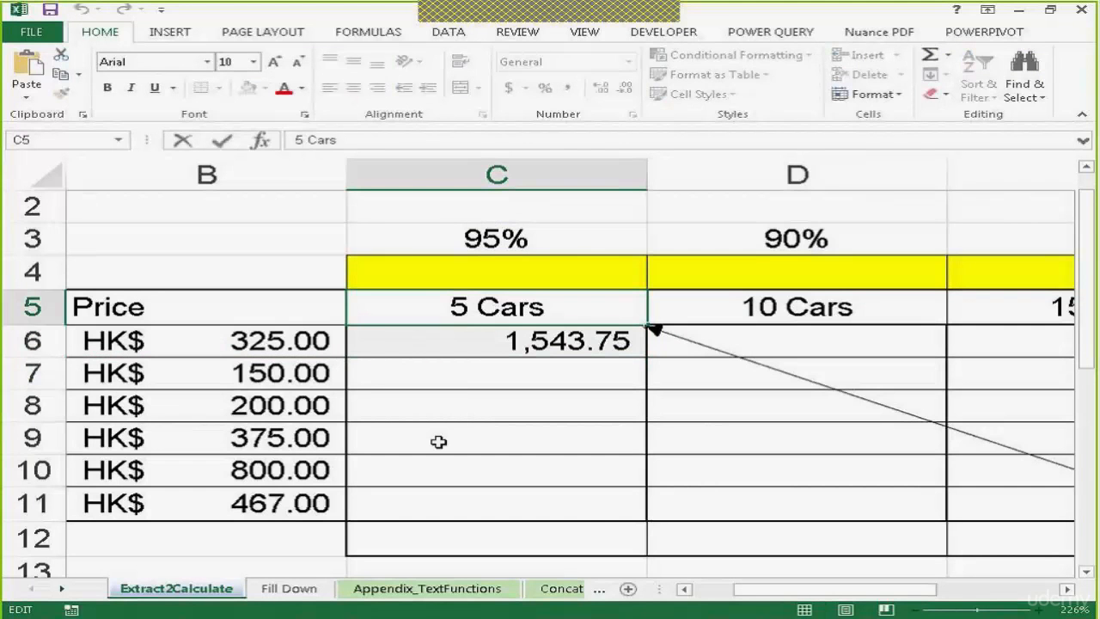
pyautogui.write('00')
pyautogui.press('Return')
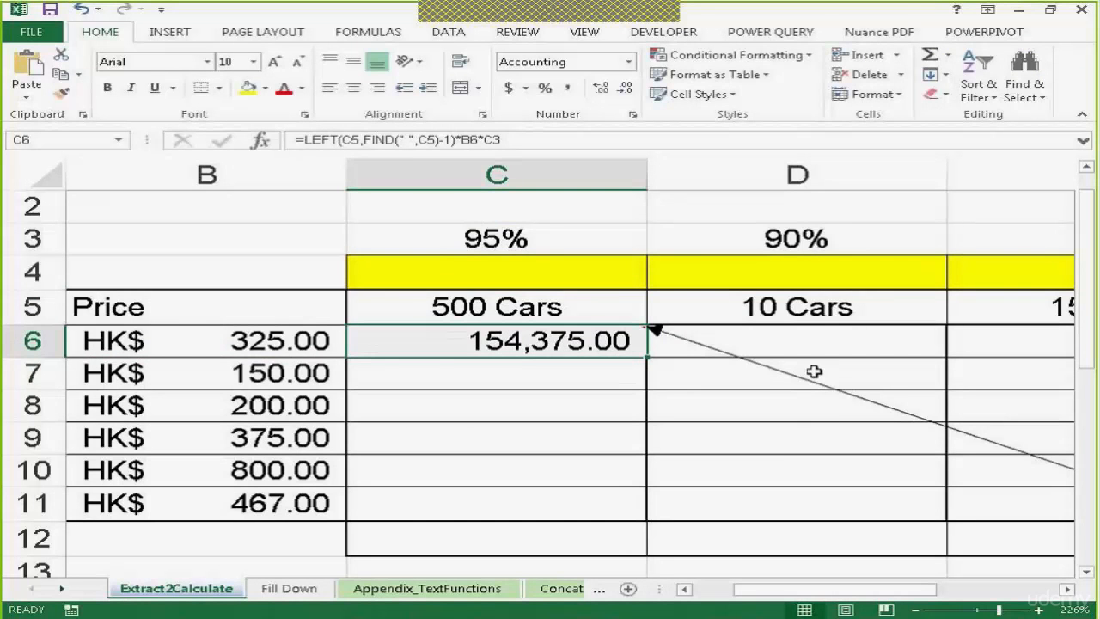
# Step: Lock the row of both C5 references in C6's formula, making them C$5 inside LEFT and FIND
pyautogui.doubleClick(567, 341)
pyautogui.click(502, 342)
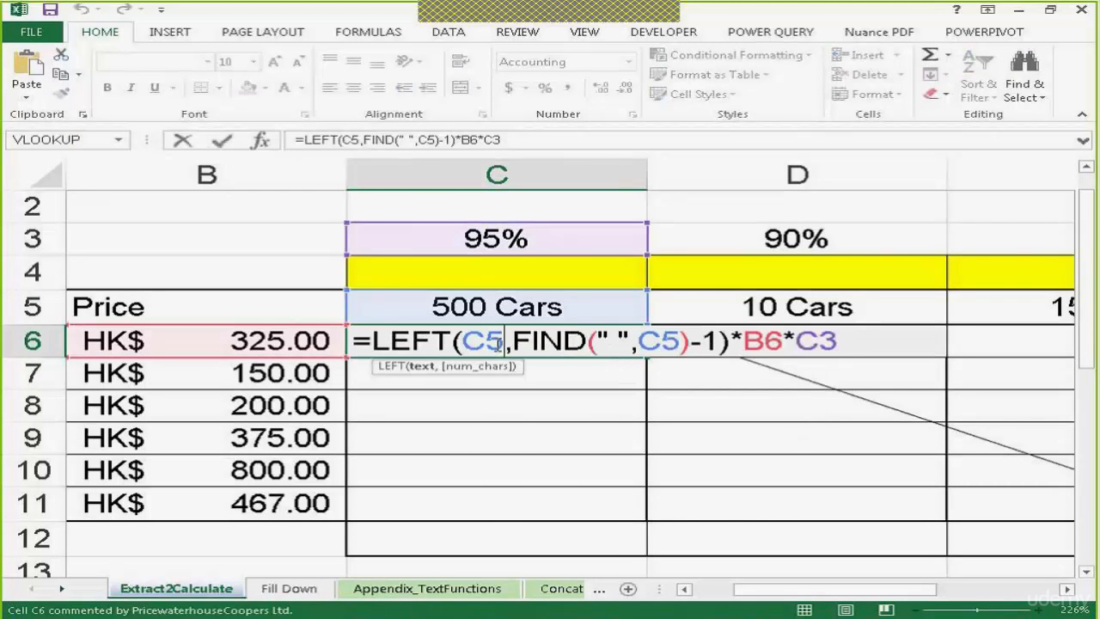
pyautogui.click(487, 341)
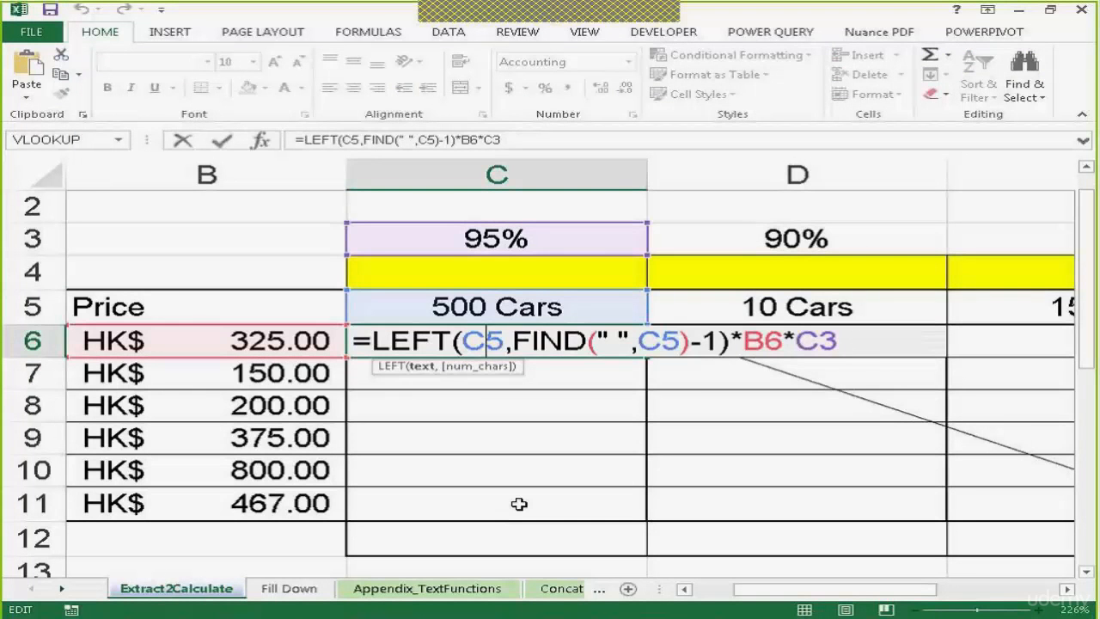
pyautogui.press('F4')
pyautogui.press('F4')
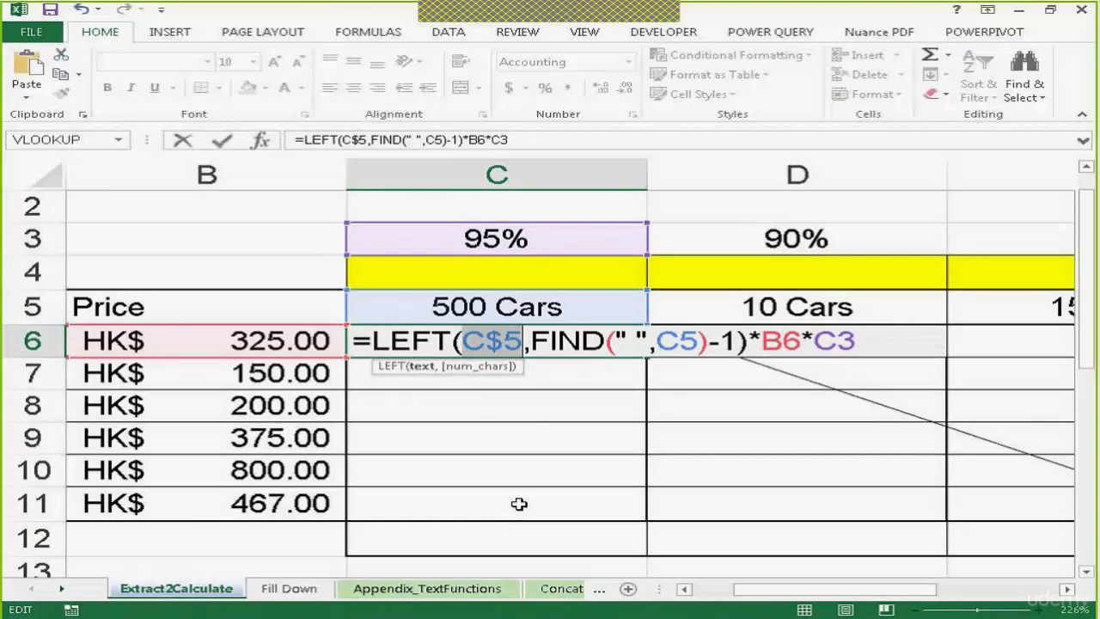
pyautogui.press('F4')
pyautogui.press('F4')
pyautogui.press('F4')
pyautogui.press('F4')
pyautogui.doubleClick(679, 341)
pyautogui.press('F4')
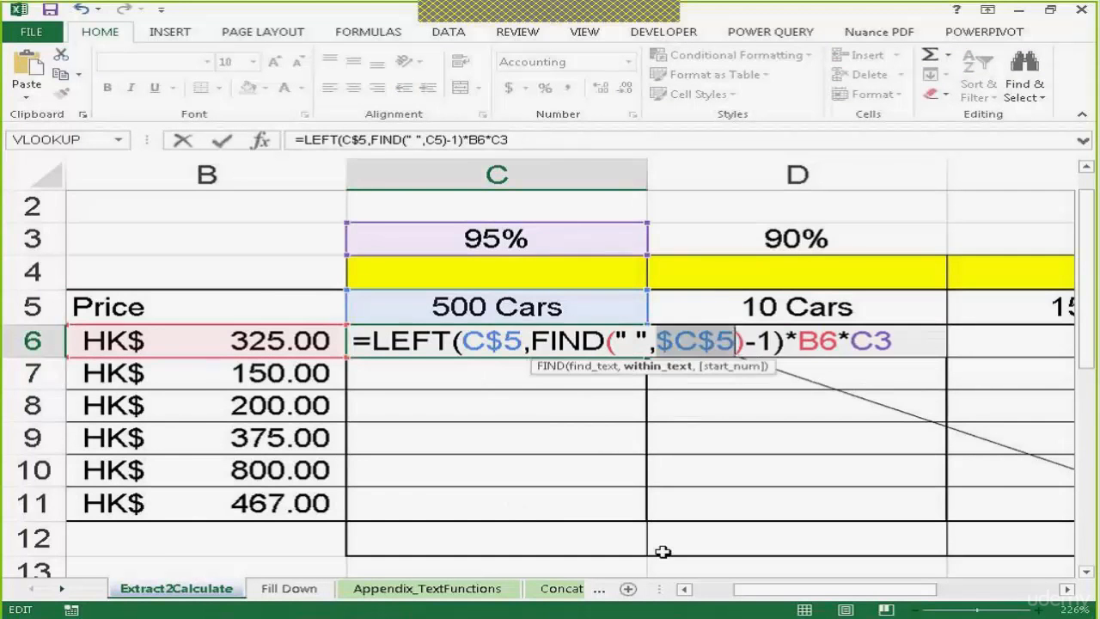
pyautogui.press('F4')
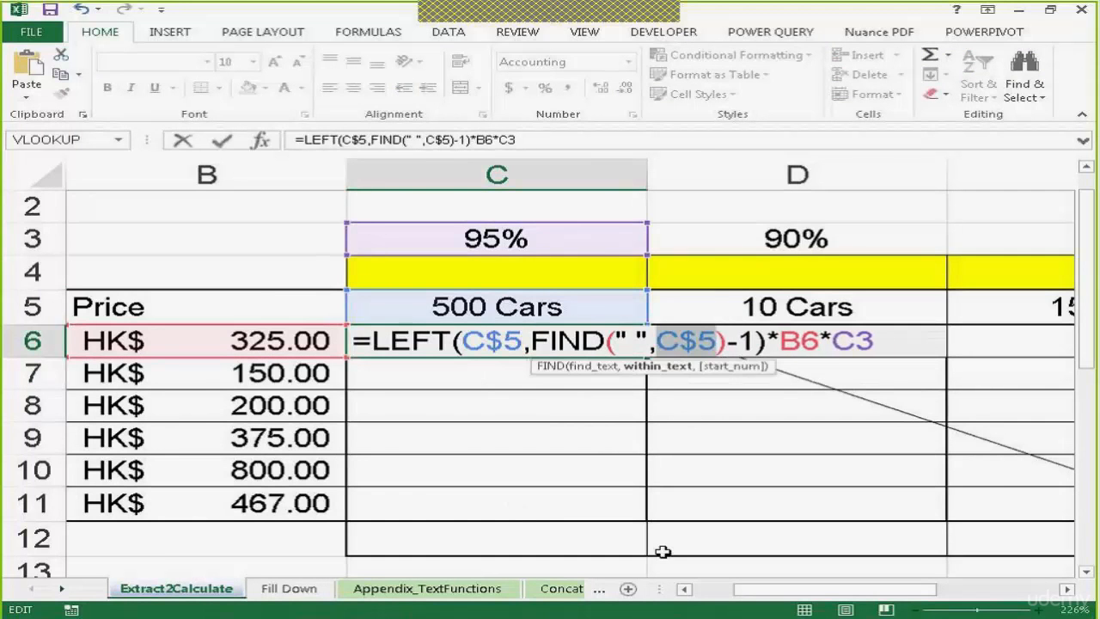
# Step: Change the price reference to $B6 and the discount reference to C$3 in C6's formula
pyautogui.click(799, 350)
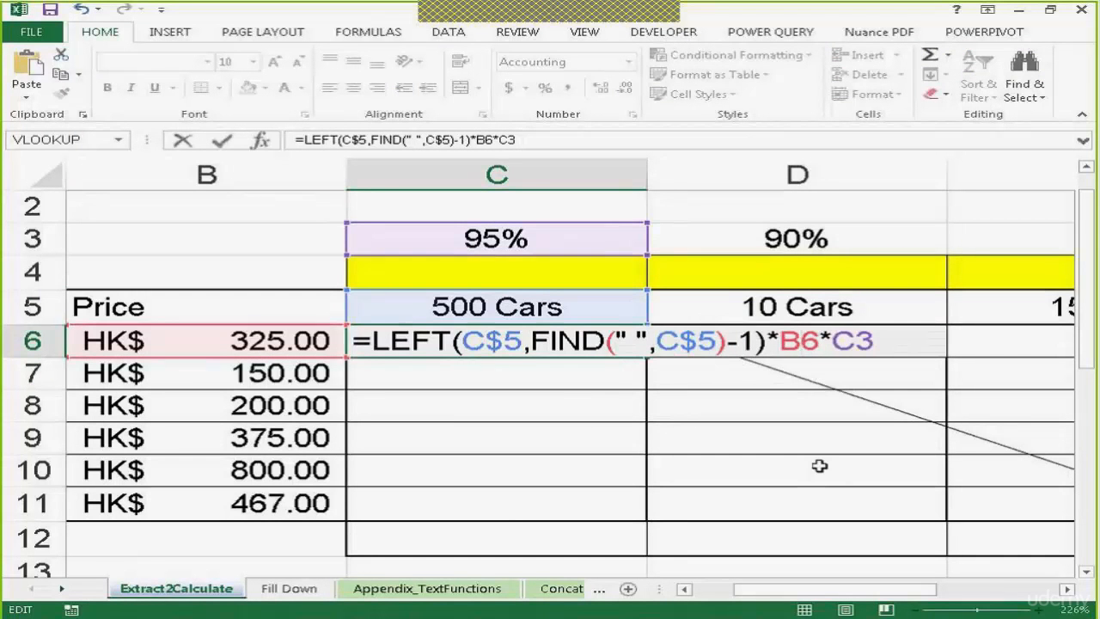
pyautogui.press('F4')
pyautogui.press('F4')
pyautogui.press('F4')
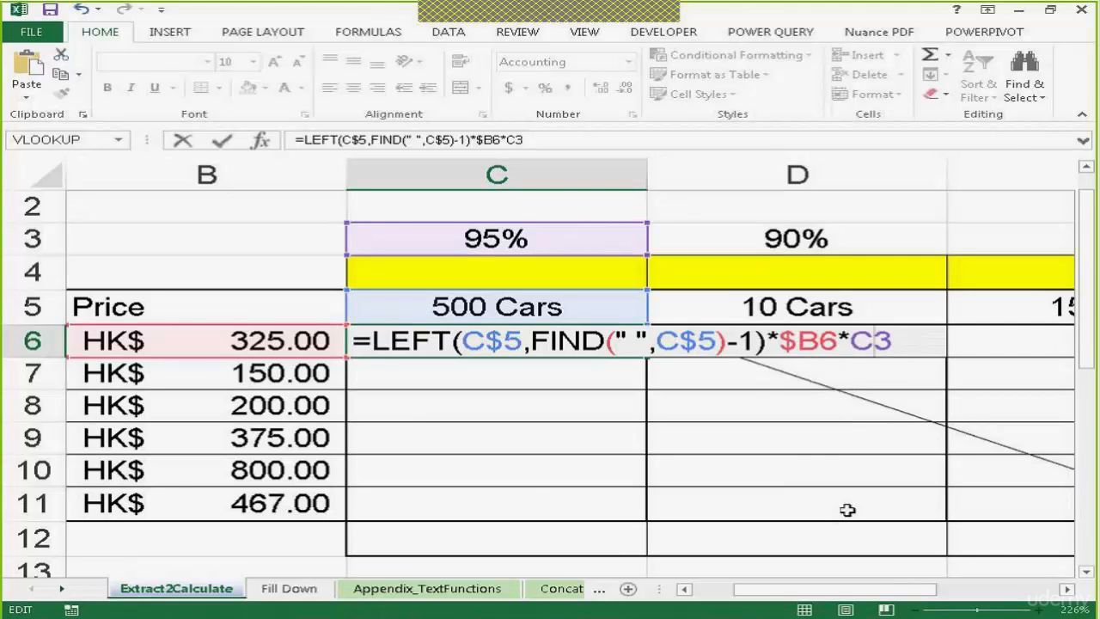
pyautogui.press('F4')
pyautogui.press('F4')
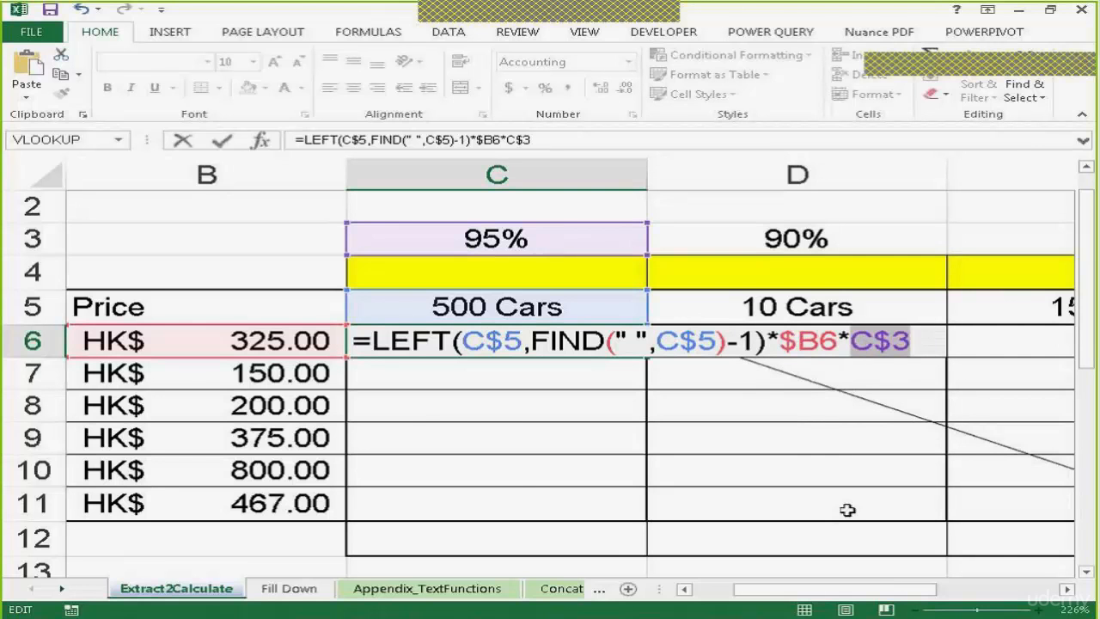
pyautogui.press('Return')
# Step: Fill the C6 formula across to column E and down to row 12
pyautogui.click(605, 338)
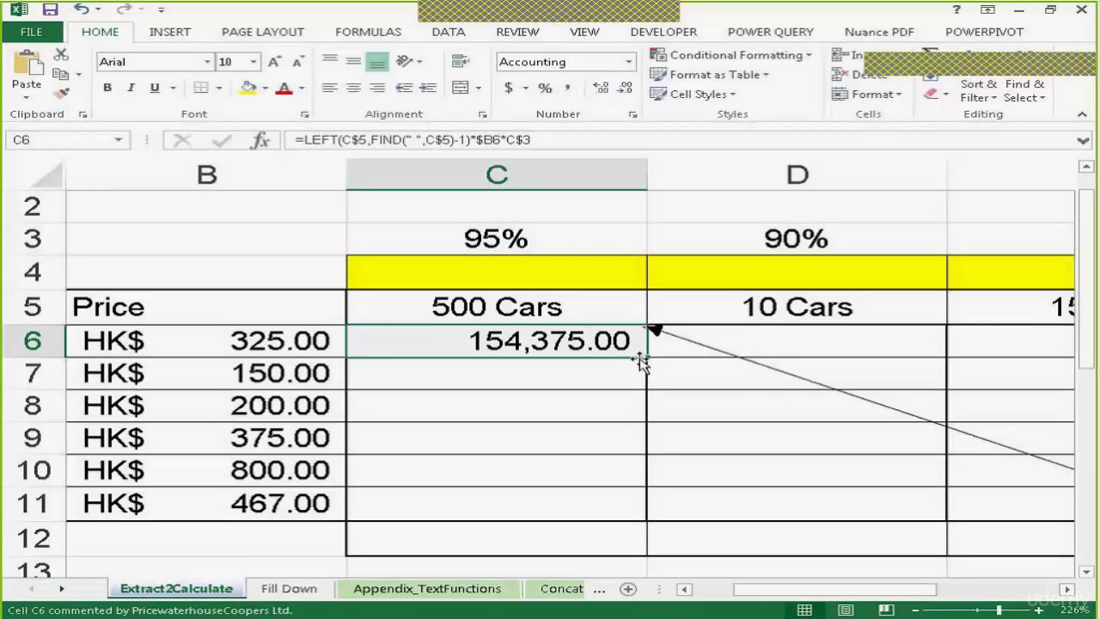
pyautogui.moveTo(646, 356); pyautogui.dragTo(717, 361)
pyautogui.doubleClick(684, 358)
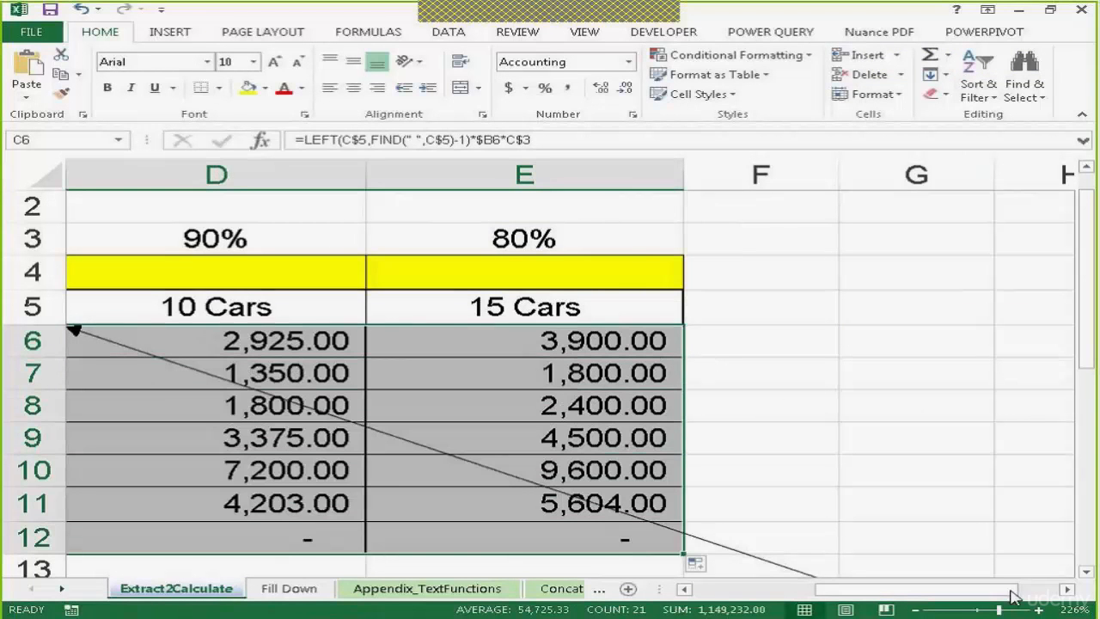
# Step: Review the completed formula in C6 against the table and its instruction note
pyautogui.moveTo(999, 610); pyautogui.dragTo(977, 610)
pyautogui.moveTo(796, 589); pyautogui.dragTo(761, 585)
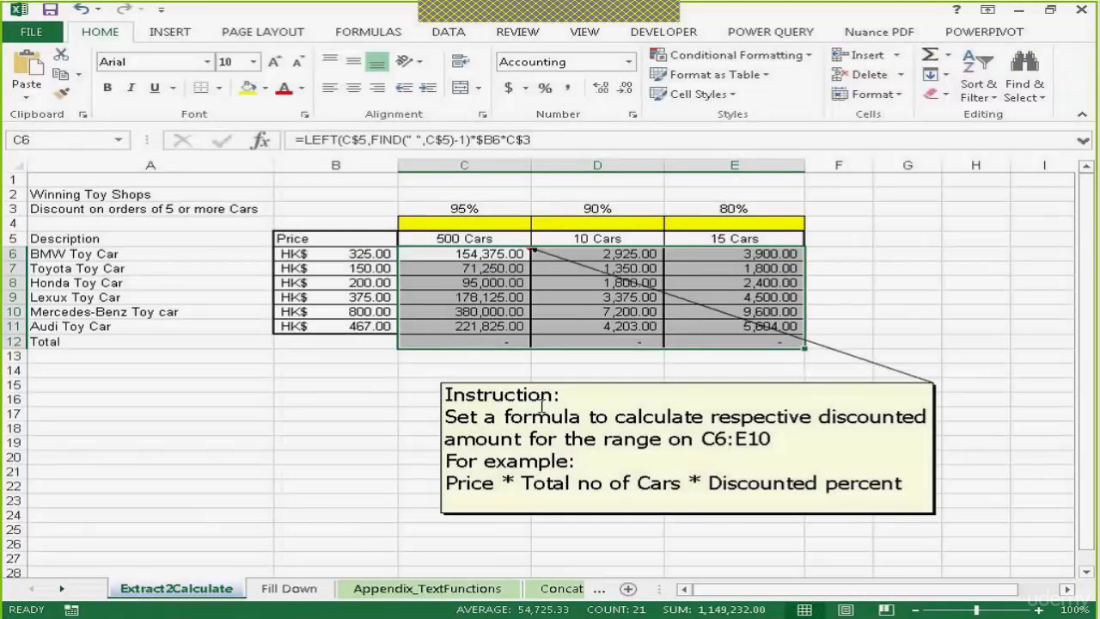
pyautogui.doubleClick(482, 254)
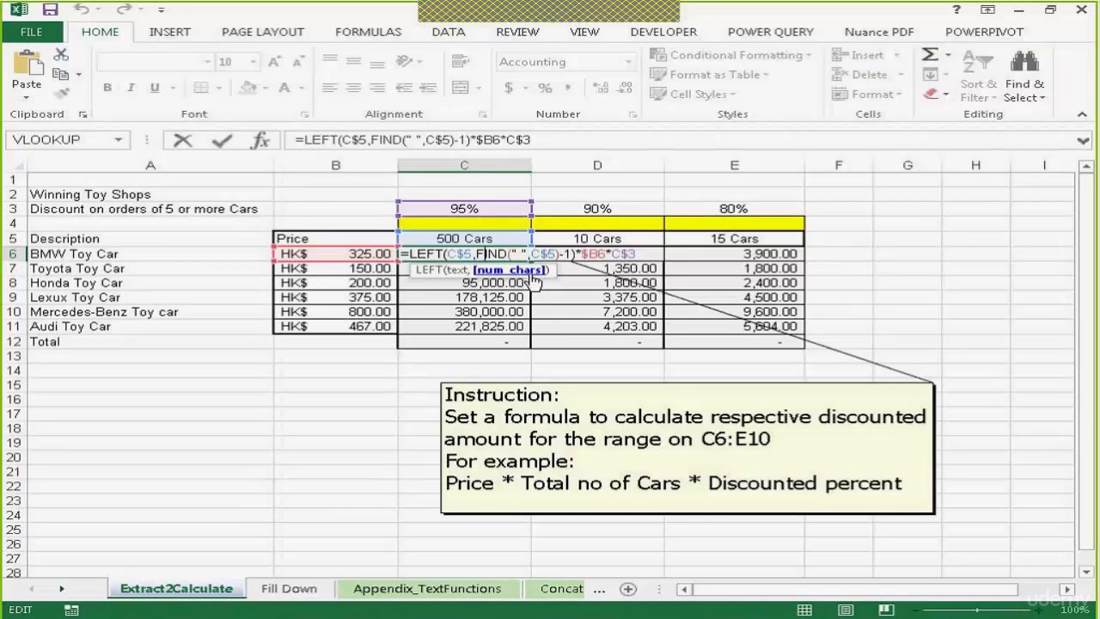
pyautogui.hotkey('ctrl', 'Return')
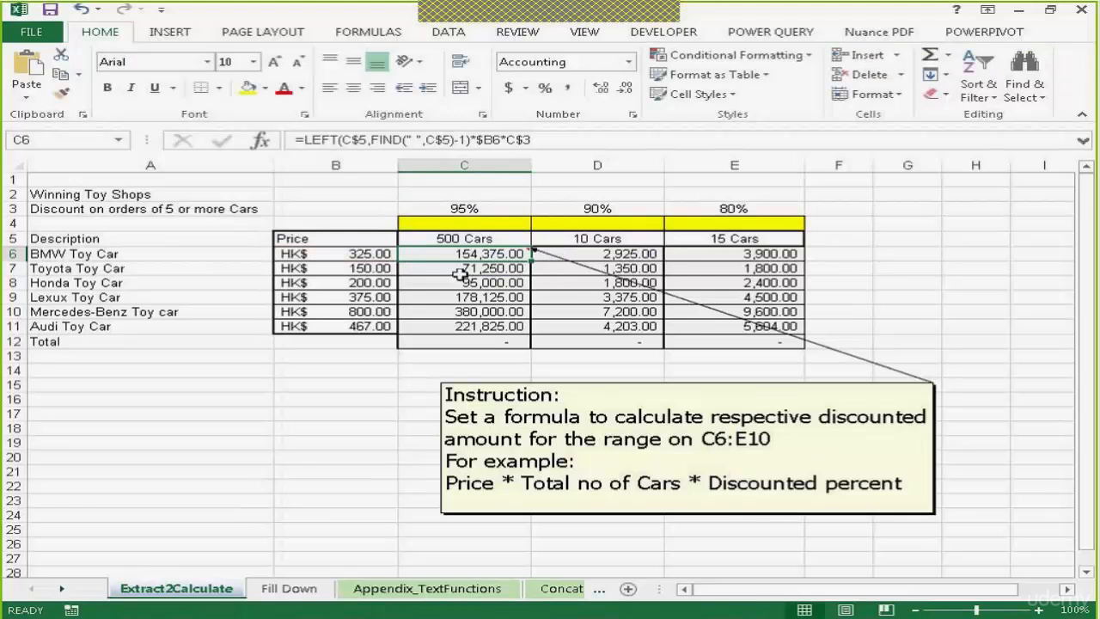